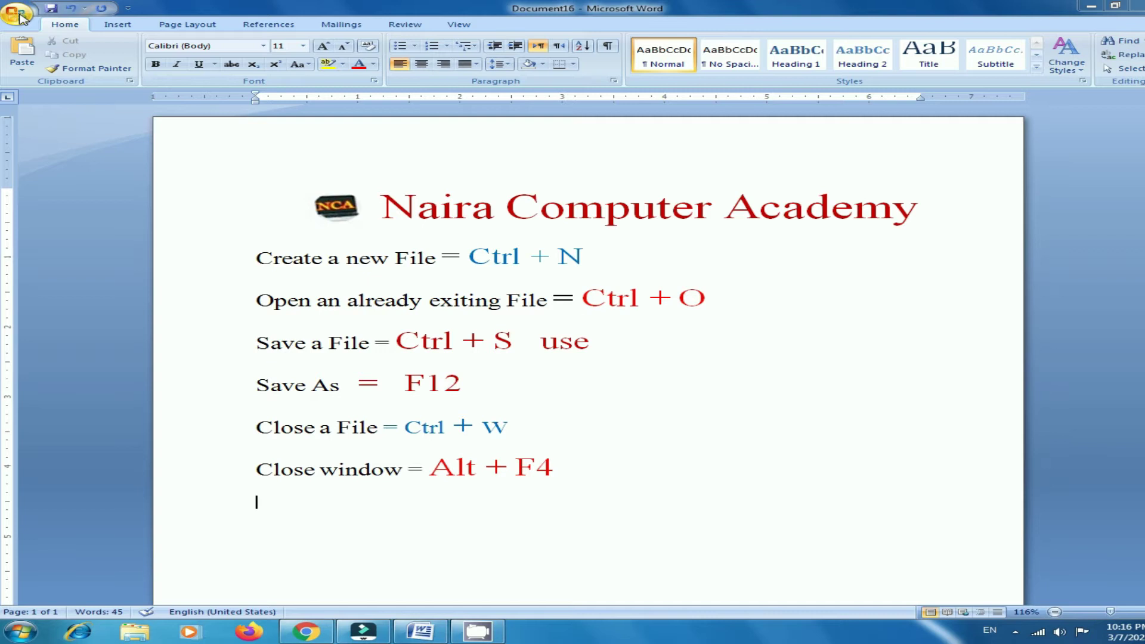
Create a new blank document, Document17, from the New Document dialog's Blank document option.
left_click(22, 16)
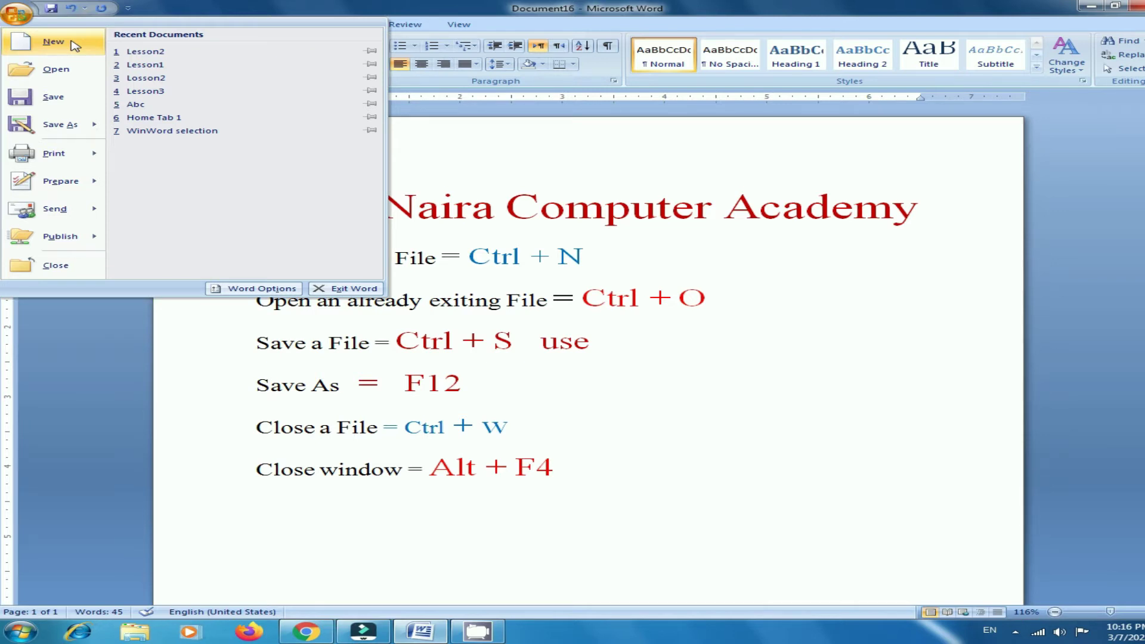
left_click(53, 42)
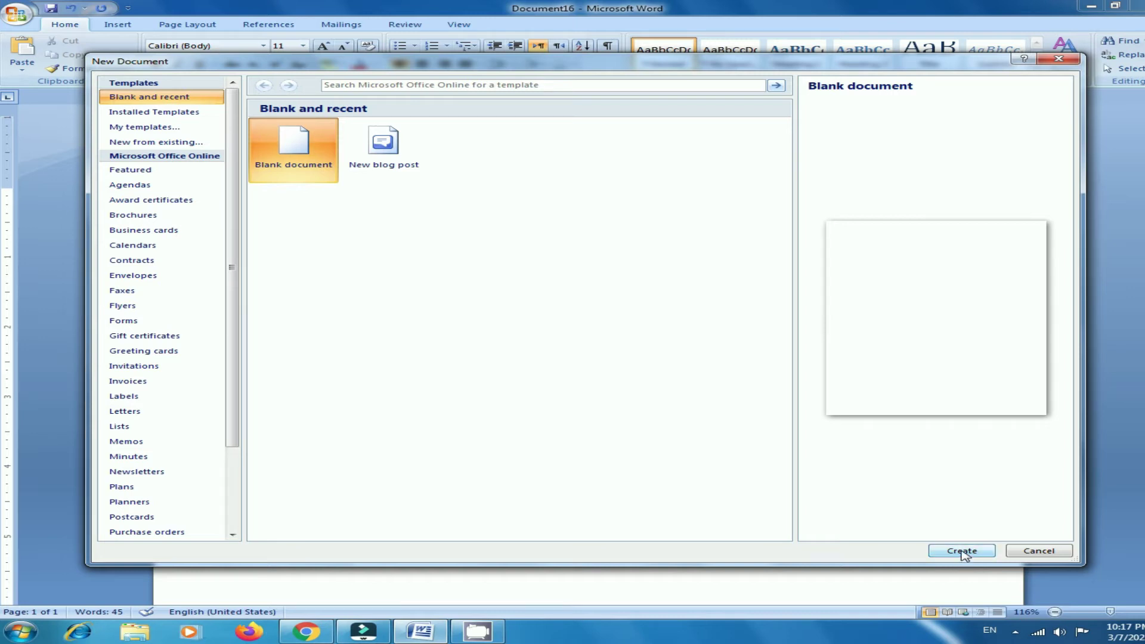
left_click(962, 551)
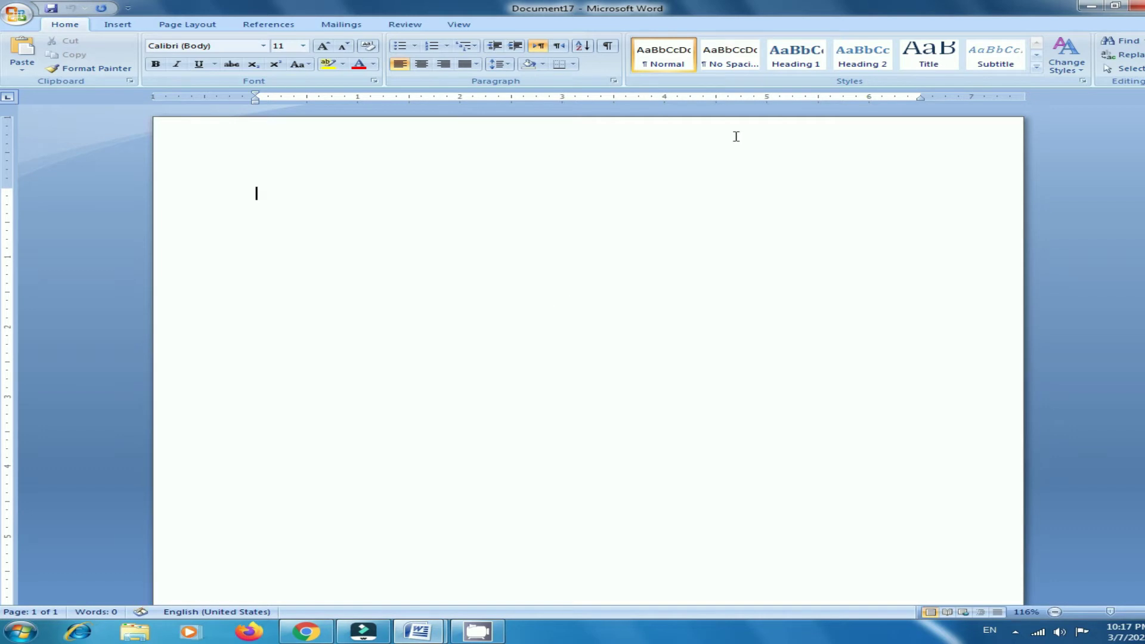
Close the blank document with Ctrl+W, then select and deselect 'Ctrl + N' on the shortcuts sheet.
key("ctrl+w")
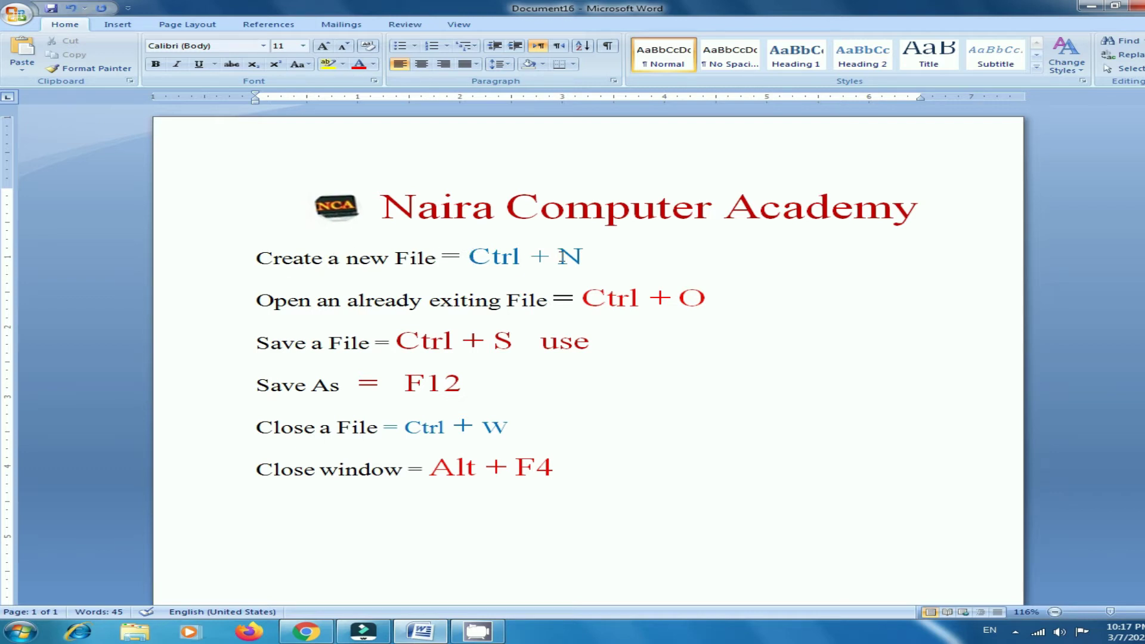
left_click_drag(468, 256, 598, 253)
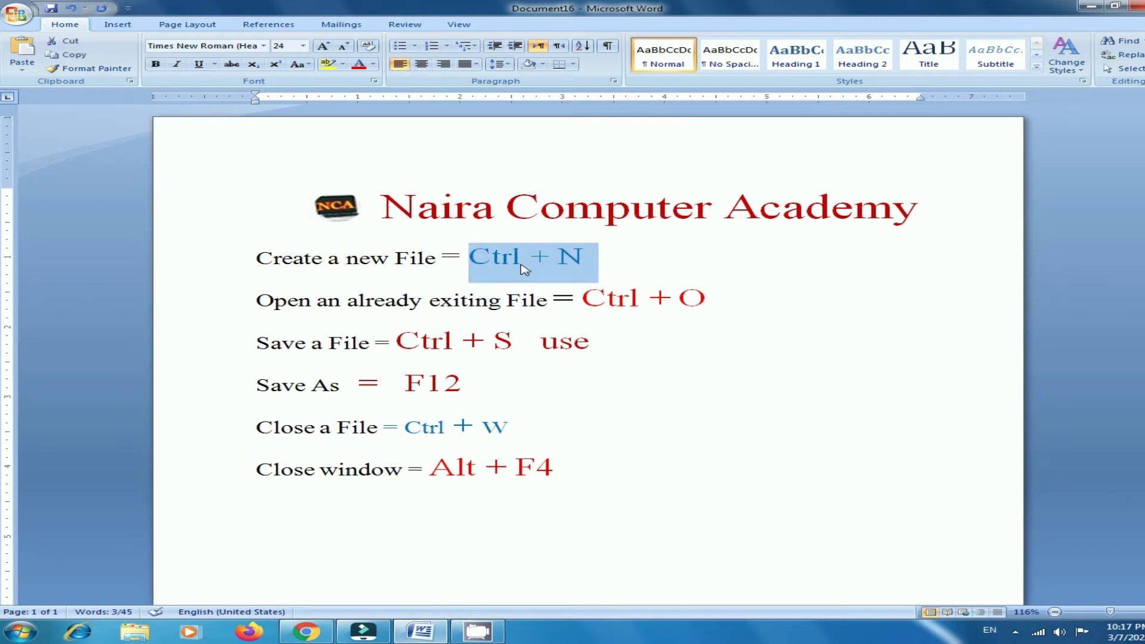
left_click(636, 258)
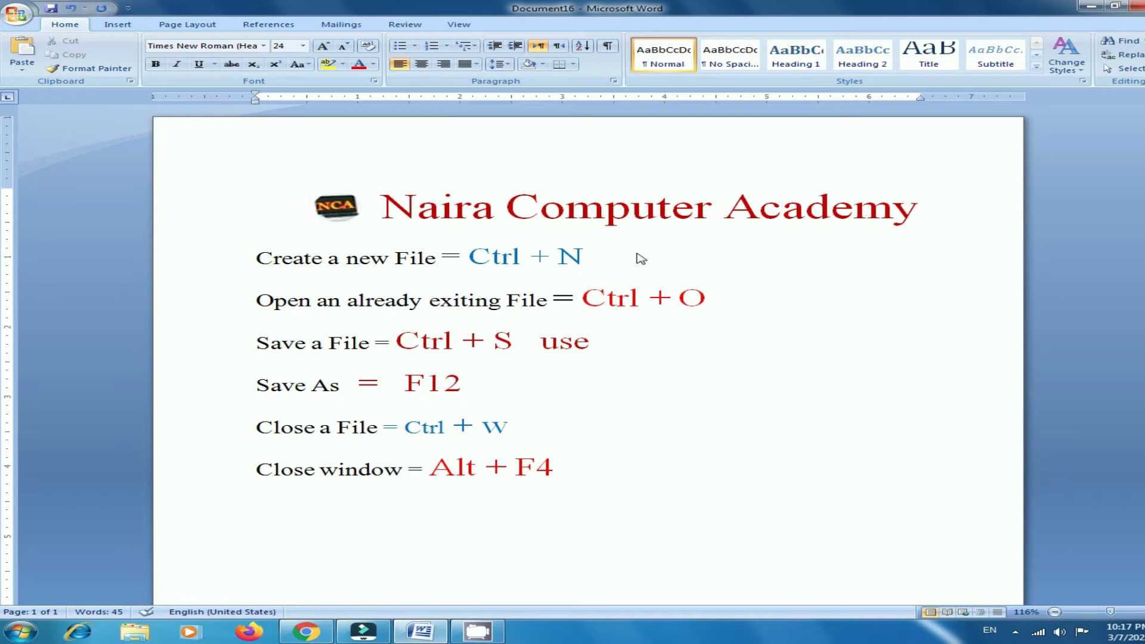
key("ctrl+n")
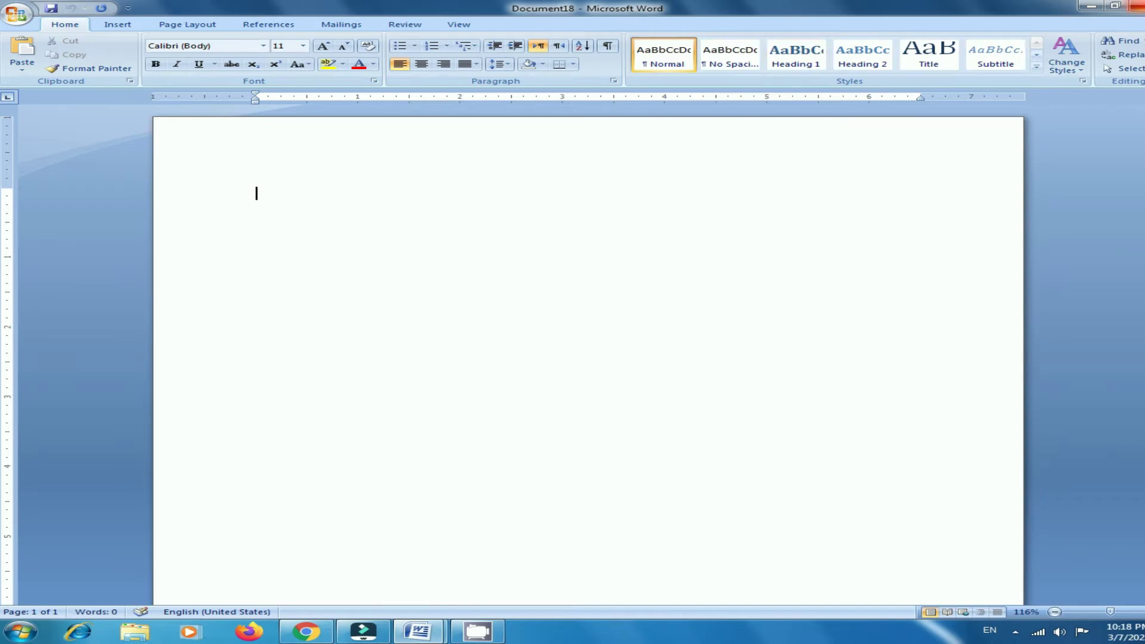
key("ctrl+w")
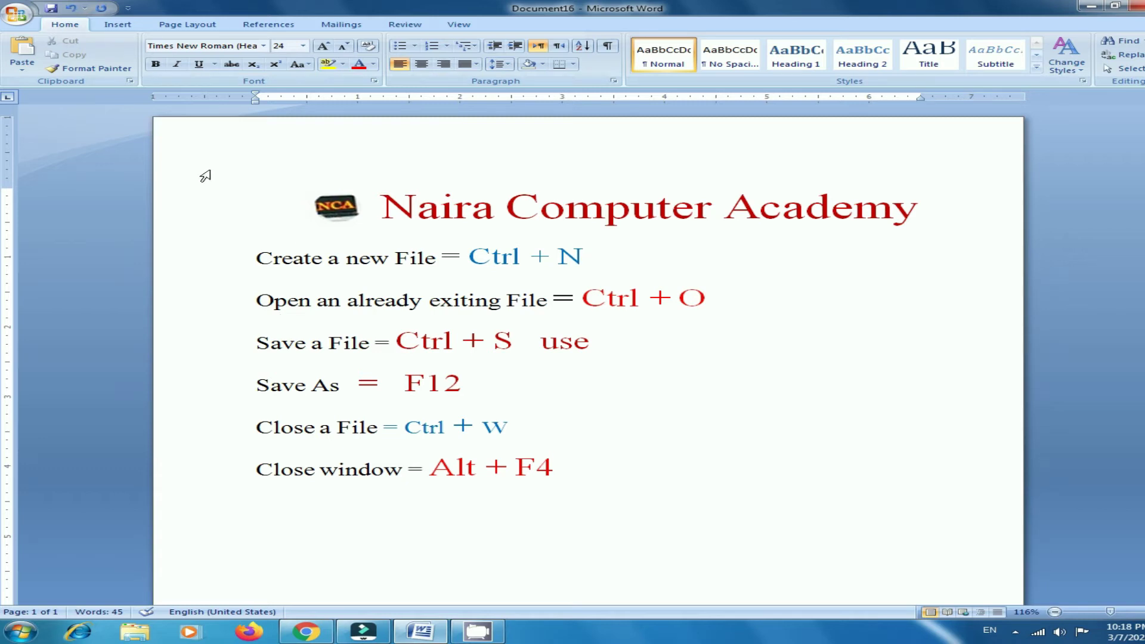
Open the Lesson1 document from the Desktop folder.
left_click(18, 13)
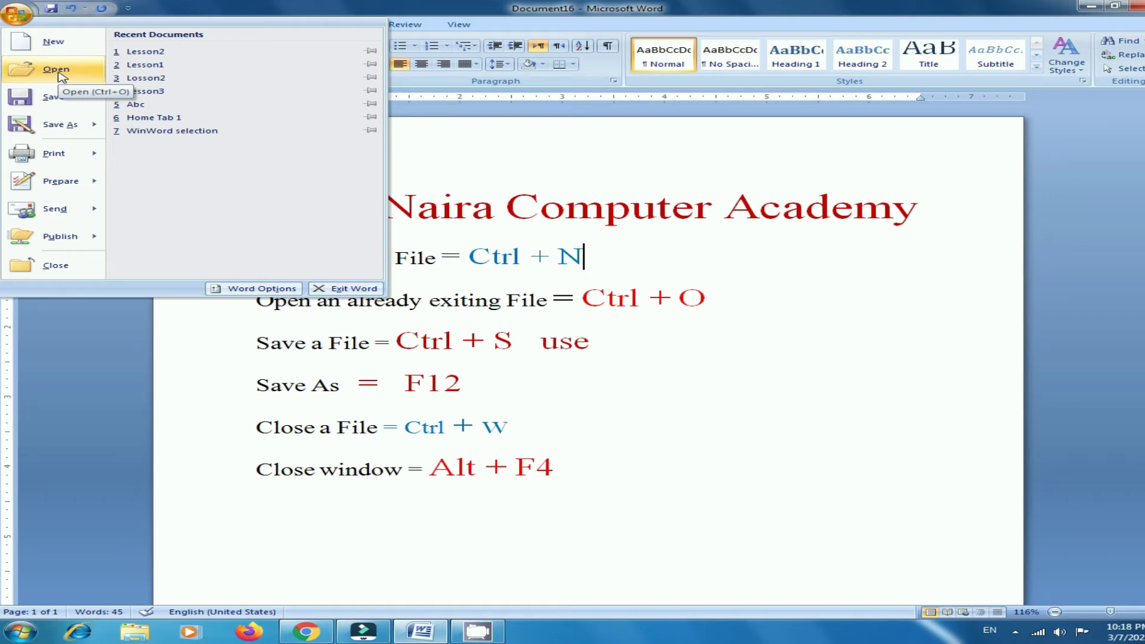
left_click(60, 75)
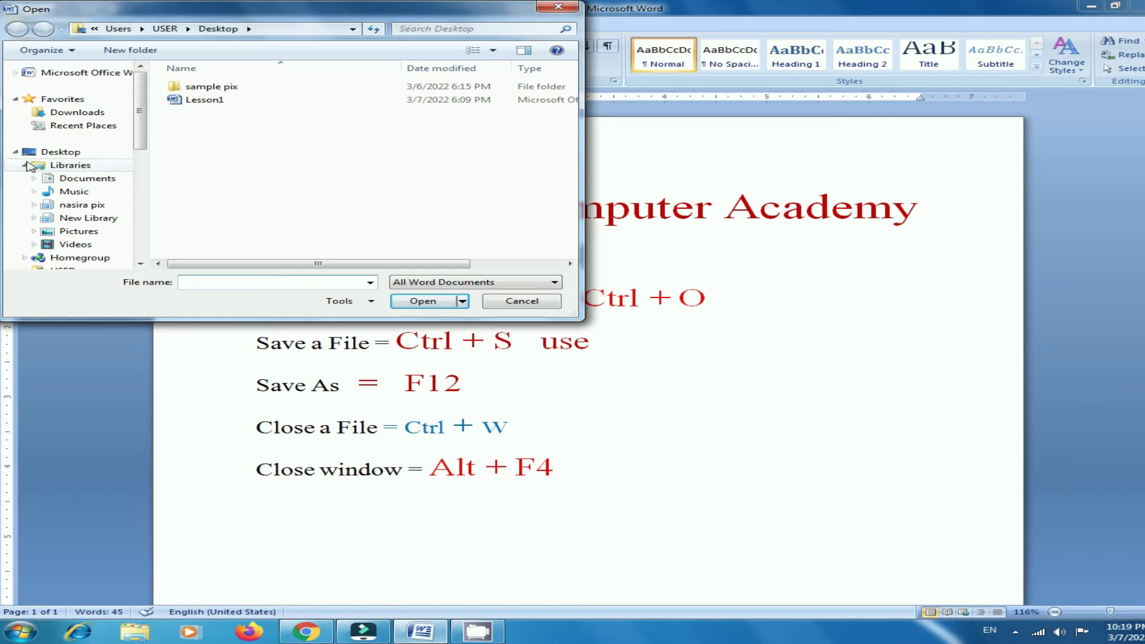
mouse_move(60, 152)
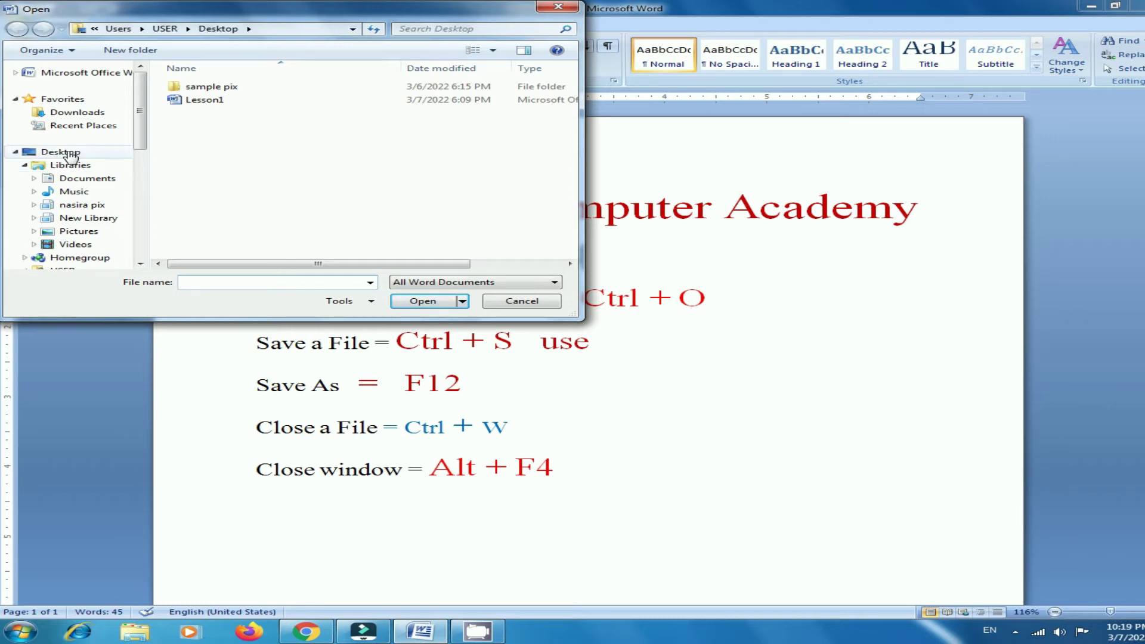
left_click(70, 154)
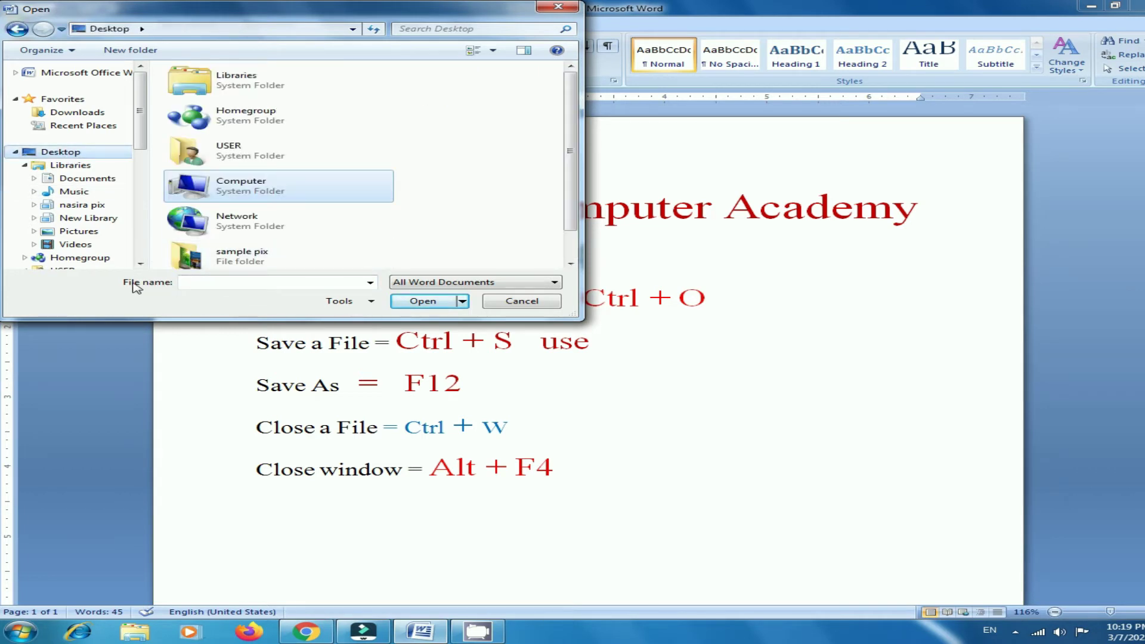
left_click(235, 283)
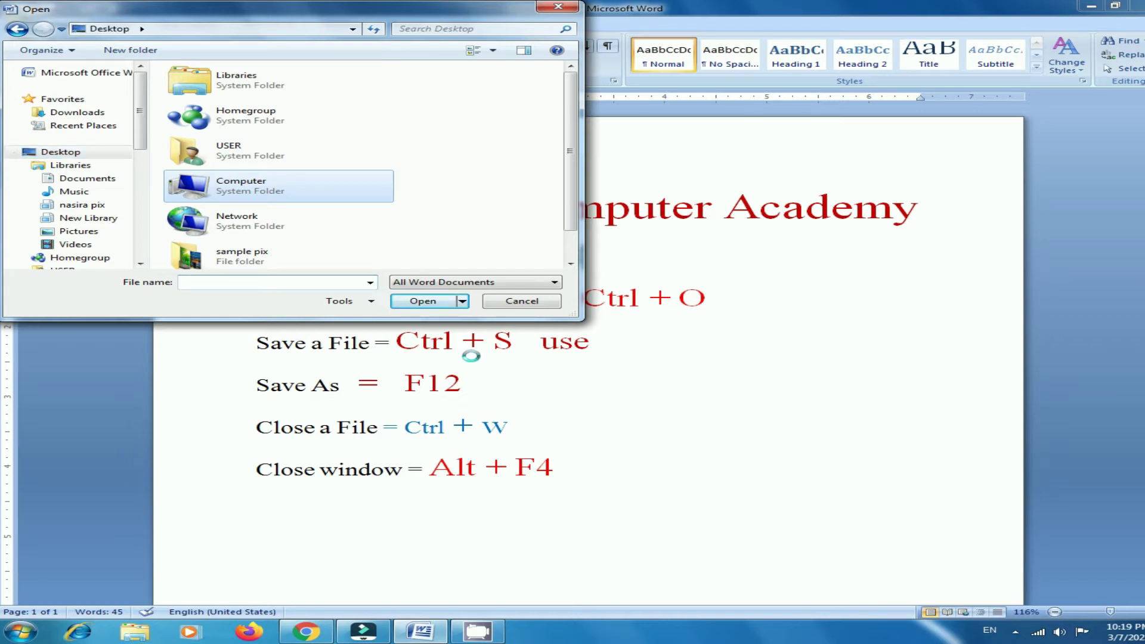
type("Lesson1")
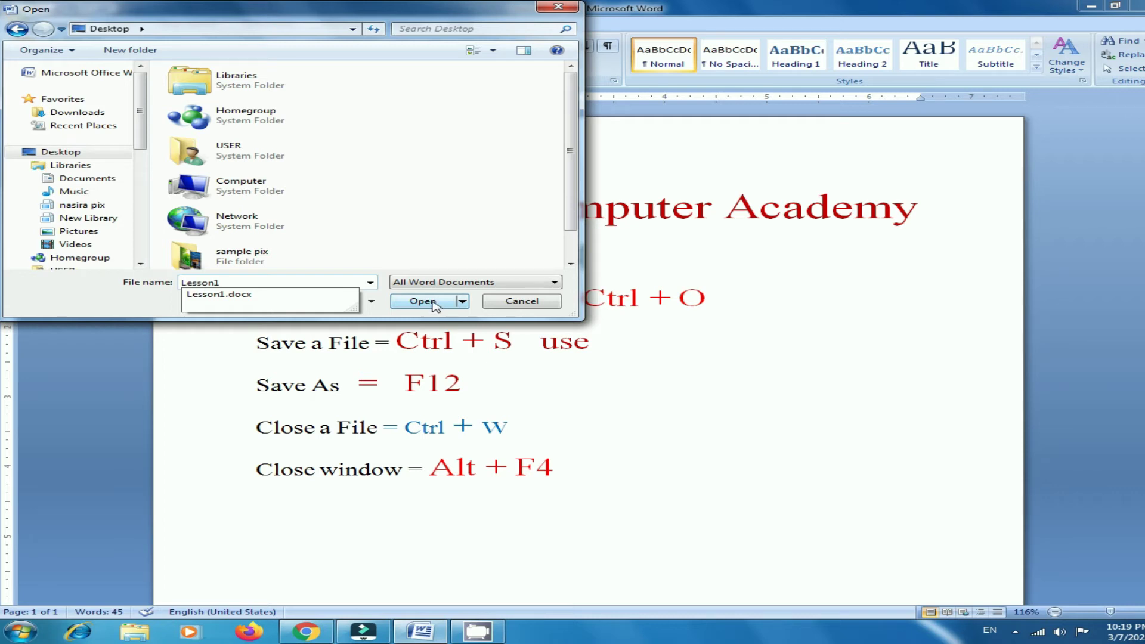
left_click(435, 306)
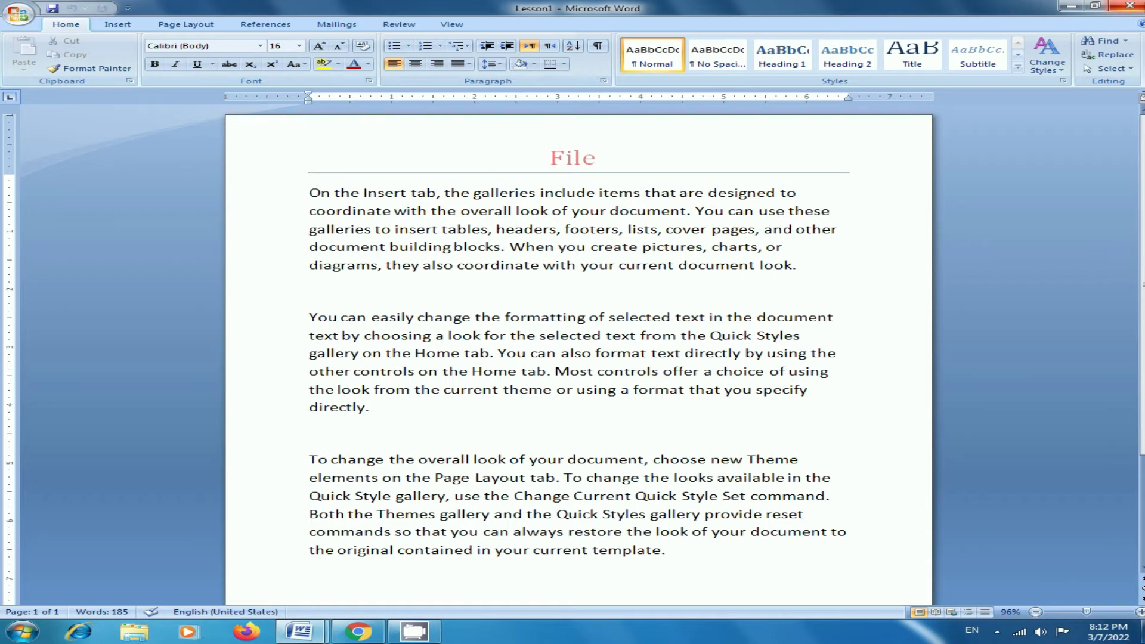
Close Lesson1 and bring up the Open dialog with Ctrl+O.
left_click(1130, 6)
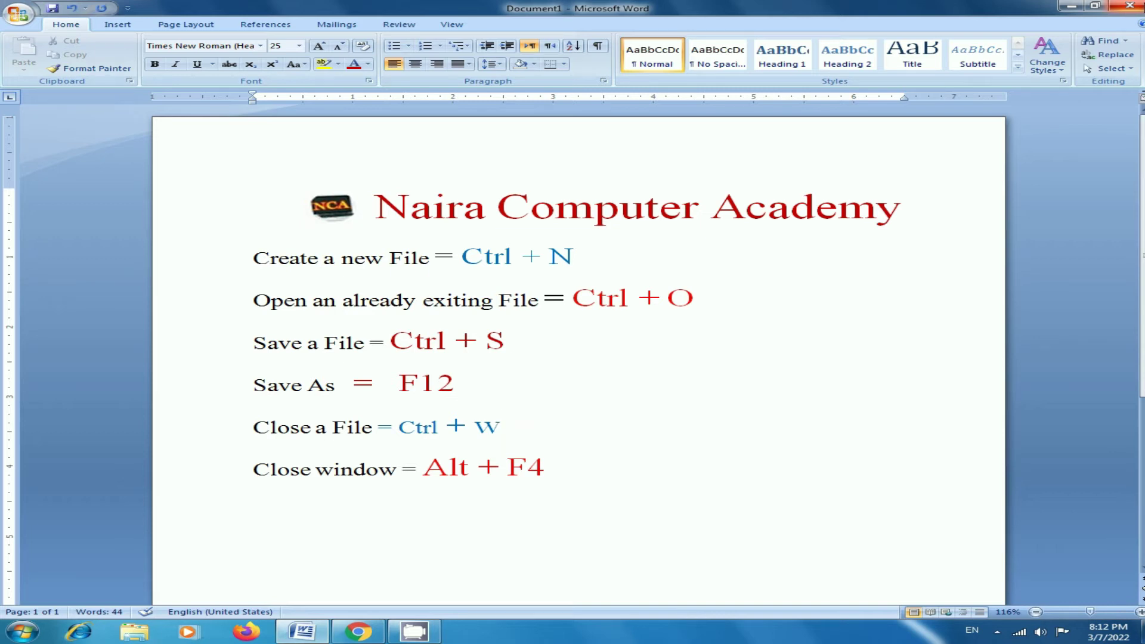
key("ctrl+o")
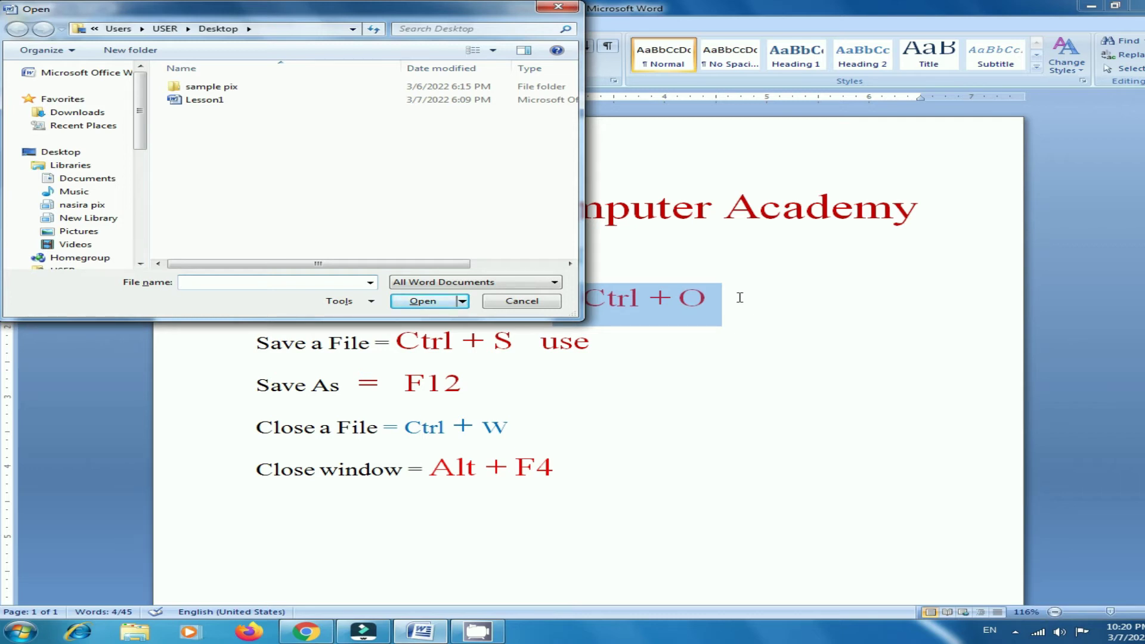
mouse_move(59, 152)
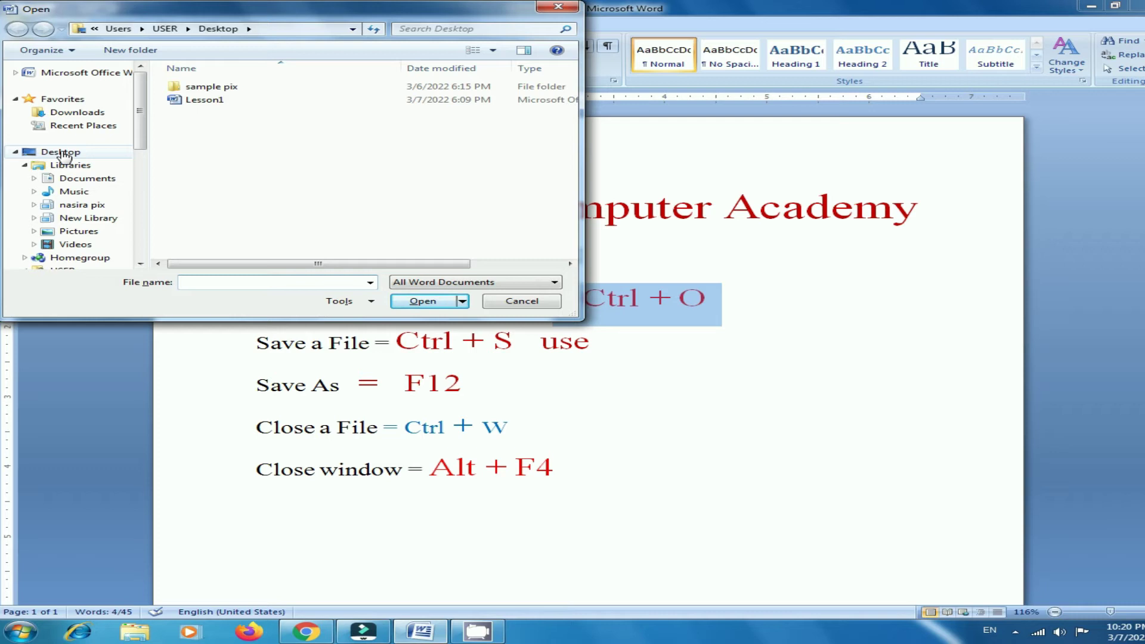
Reopen Lesson1.docx from the Desktop by entering Lesson1 as the file name.
left_click(61, 152)
left_click(197, 283)
type("L")
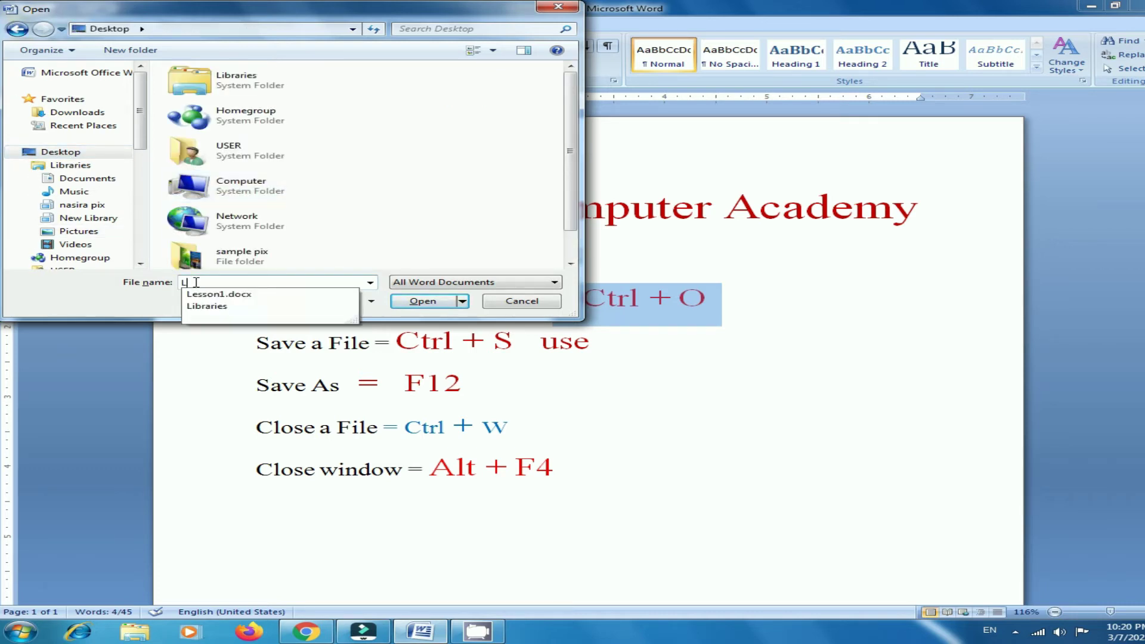
type("ess")
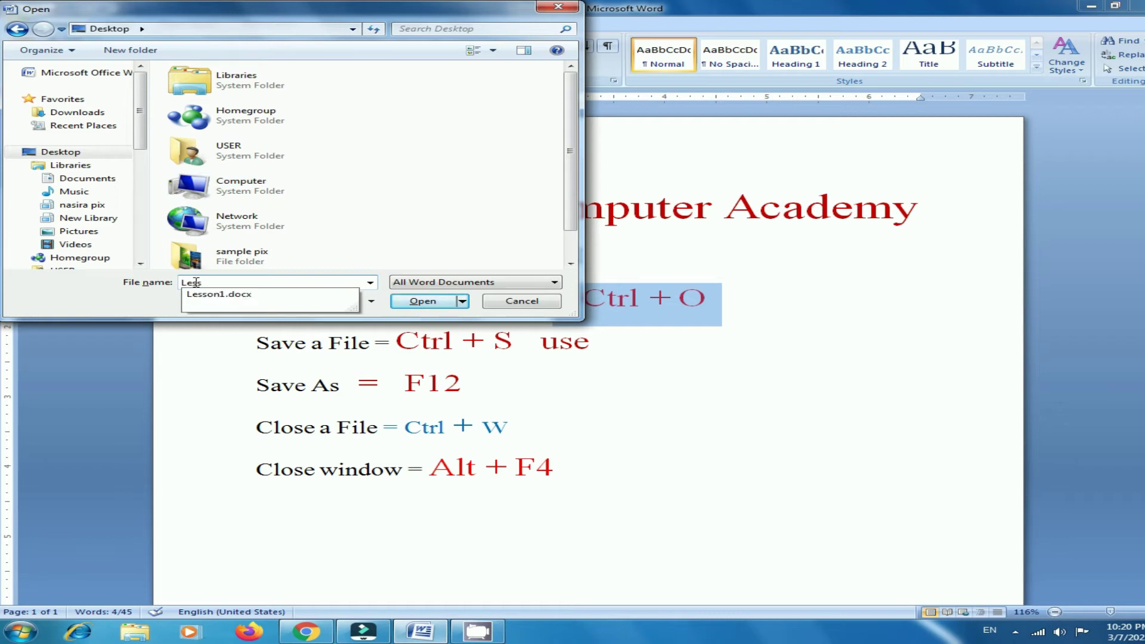
type("on1")
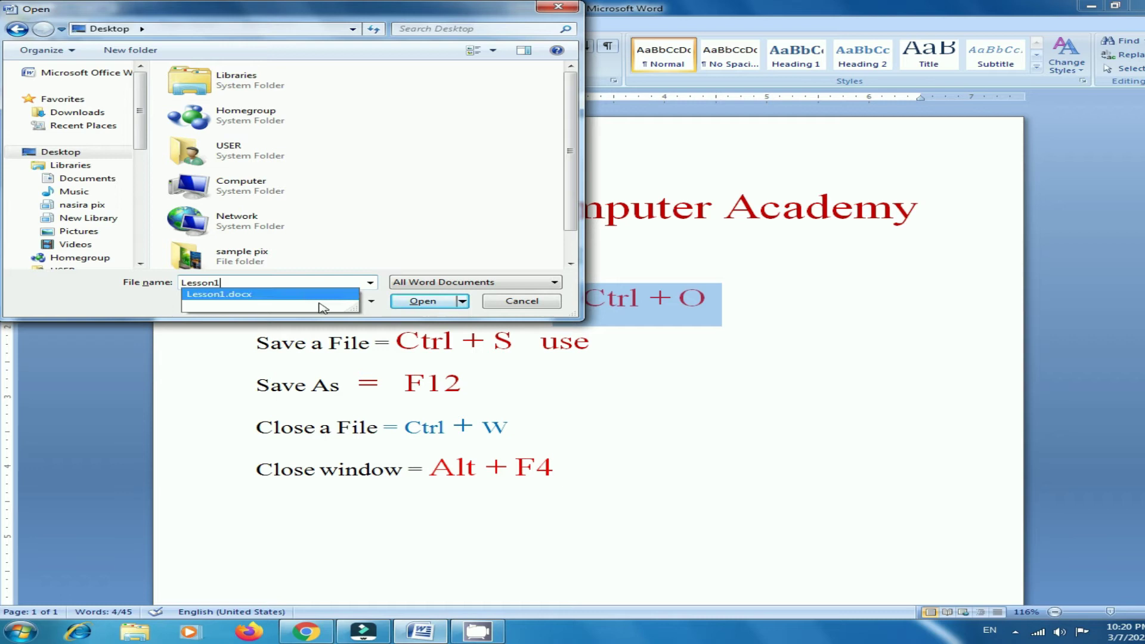
left_click(424, 303)
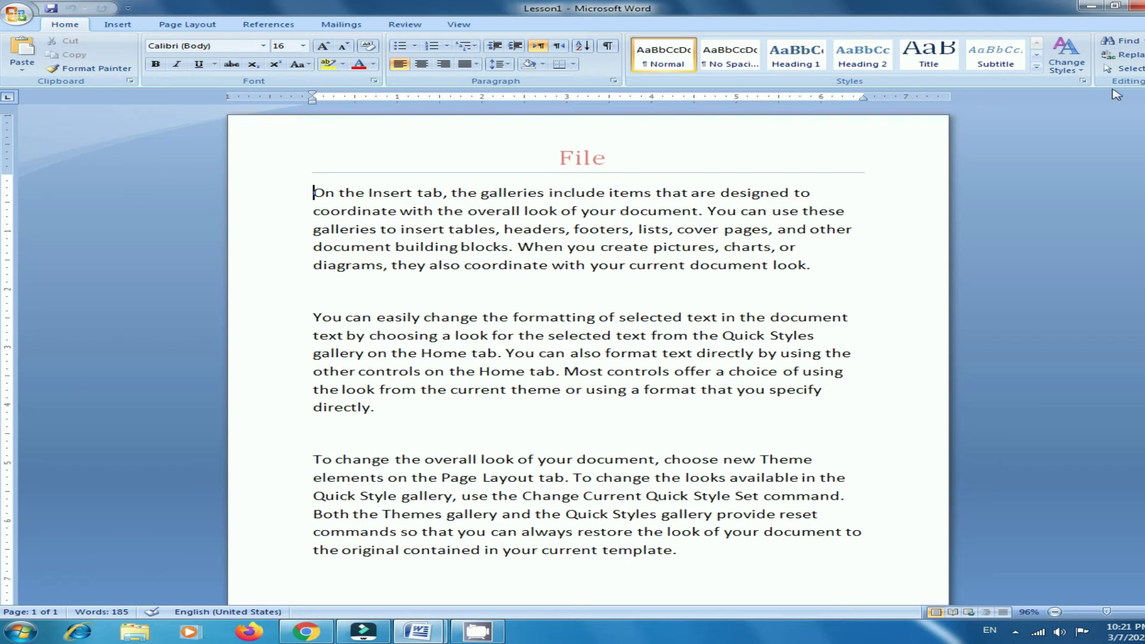
Close Lesson1, delete 'use' after Ctrl + S, and keep 'Save As = F12' on its own line.
left_click(1138, 6)
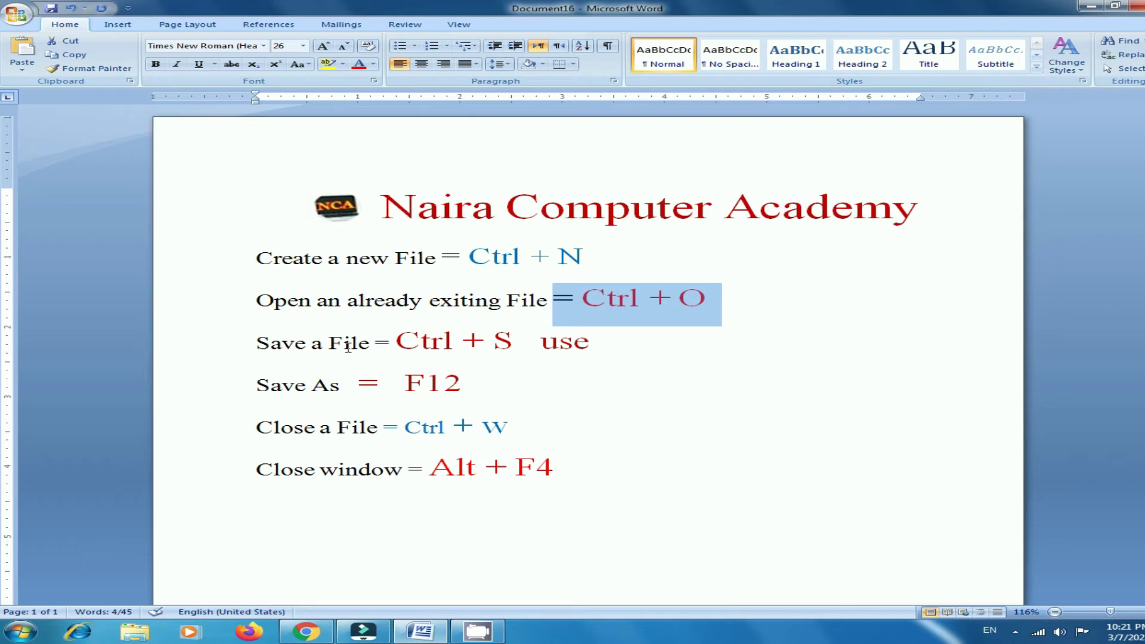
key("Delete")
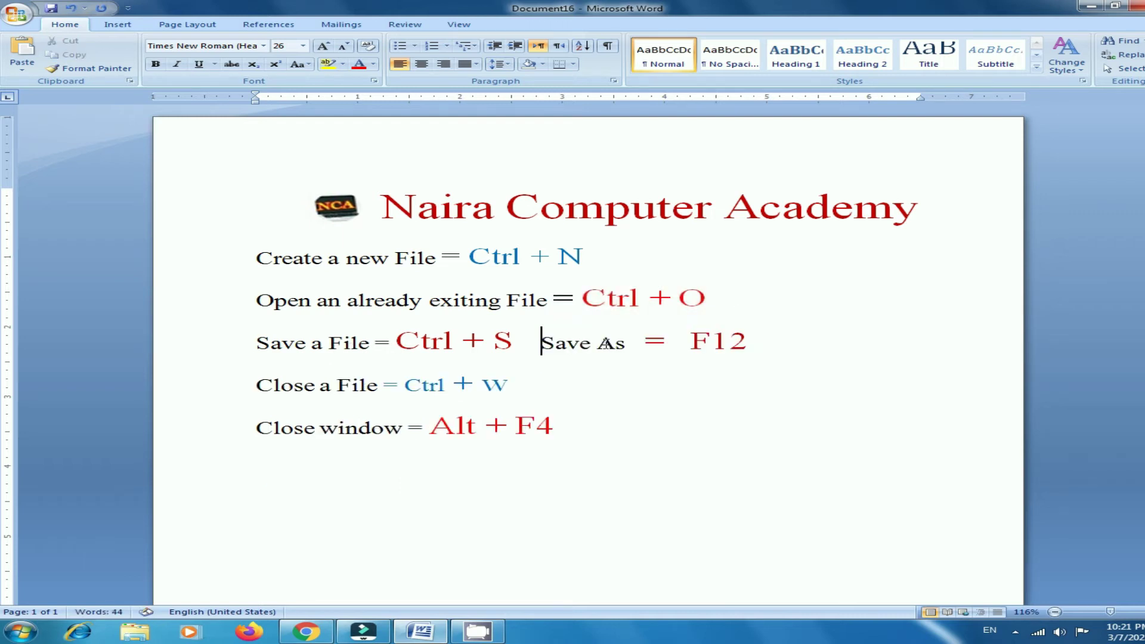
key("Return")
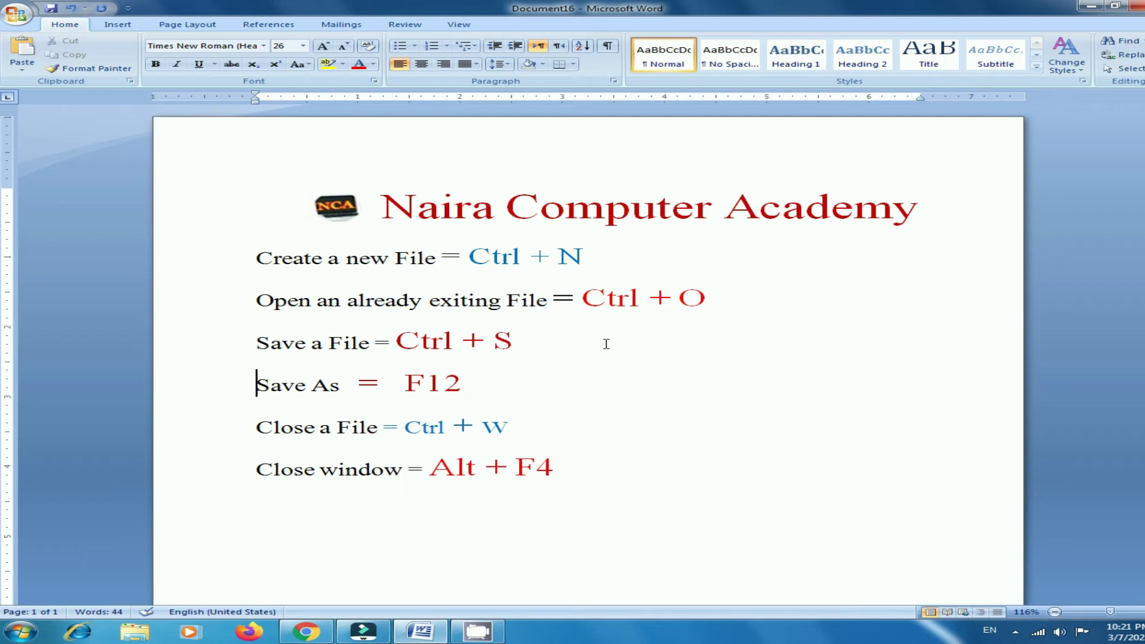
Start saving the shortcuts sheet to the Desktop with the file name Lesson2.
left_click(13, 14)
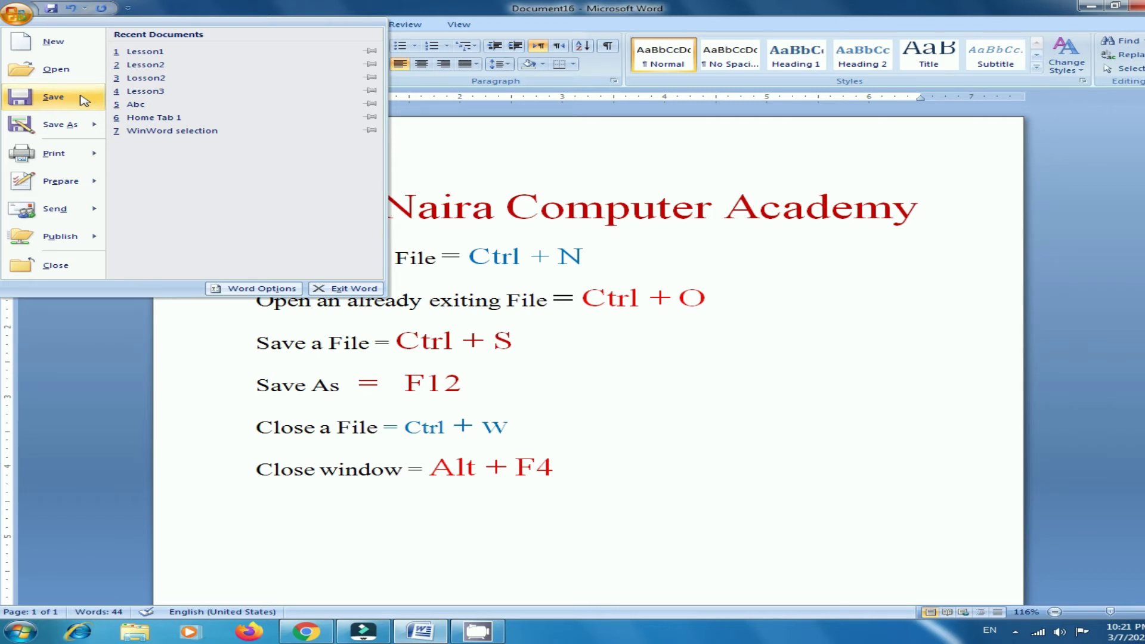
left_click(83, 100)
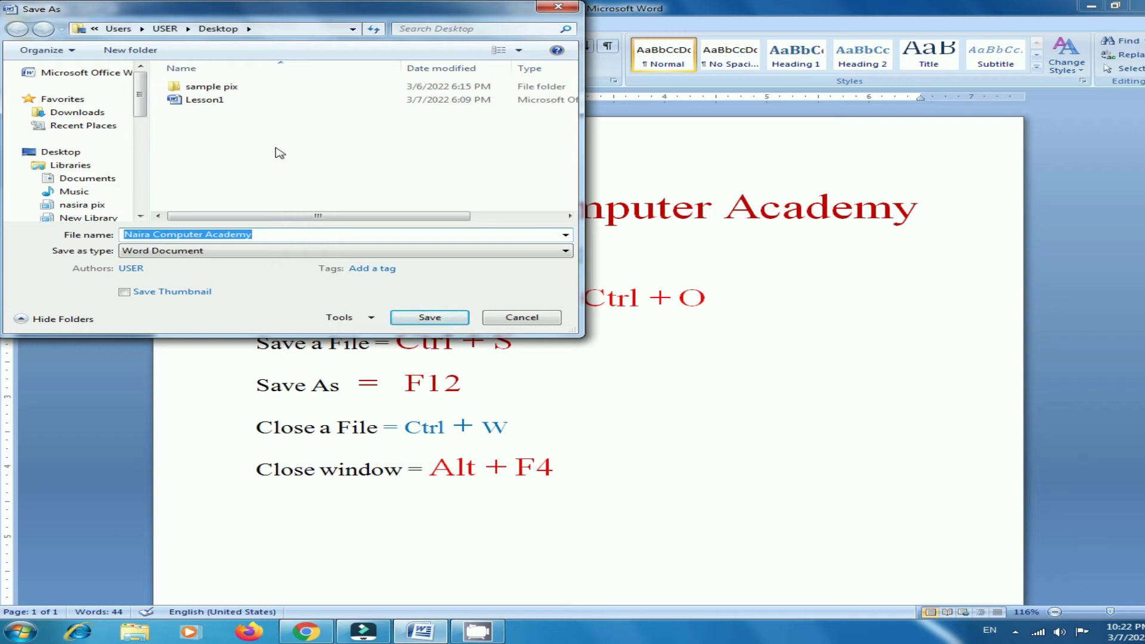
type("Lesso")
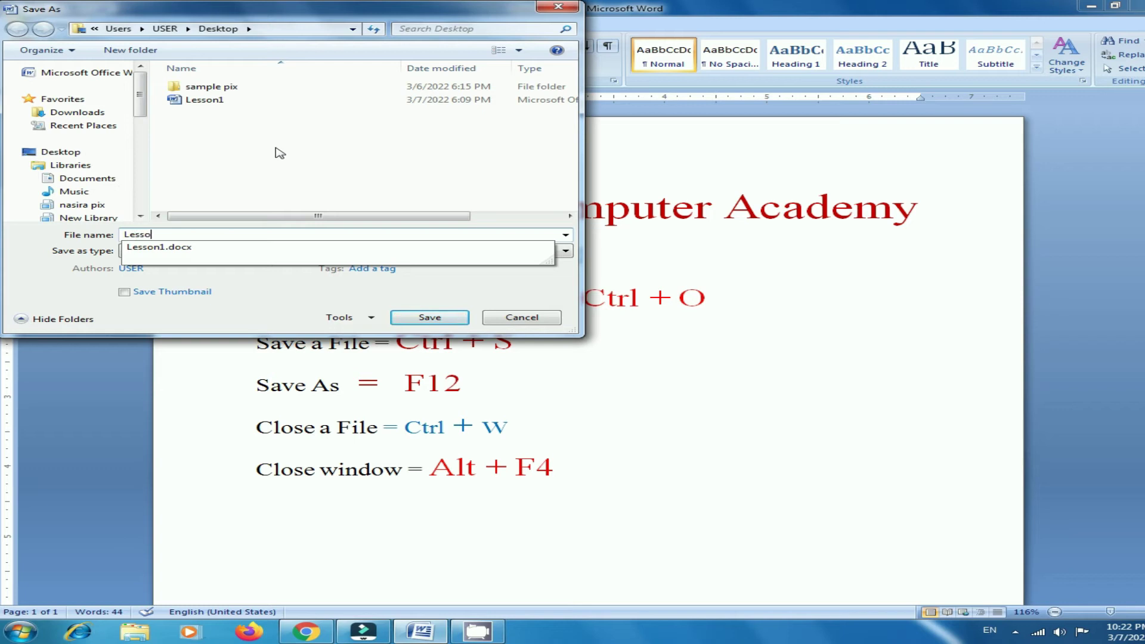
type("n2")
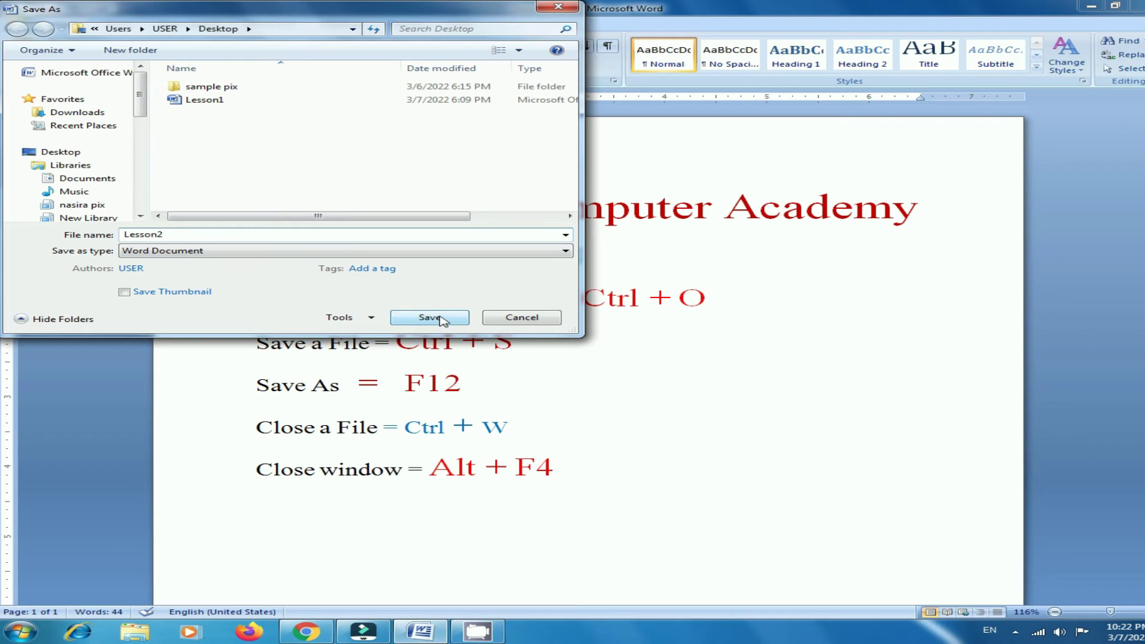
Save the shortcuts sheet as Lesson2, then minimize the Word window.
left_click(438, 320)
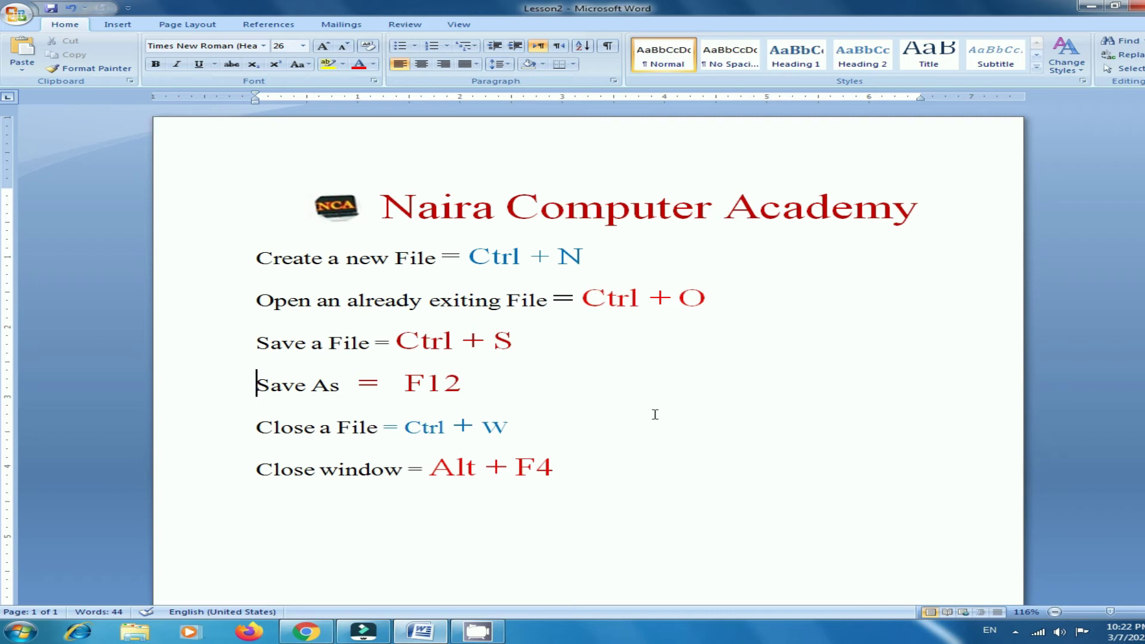
left_click(1093, 7)
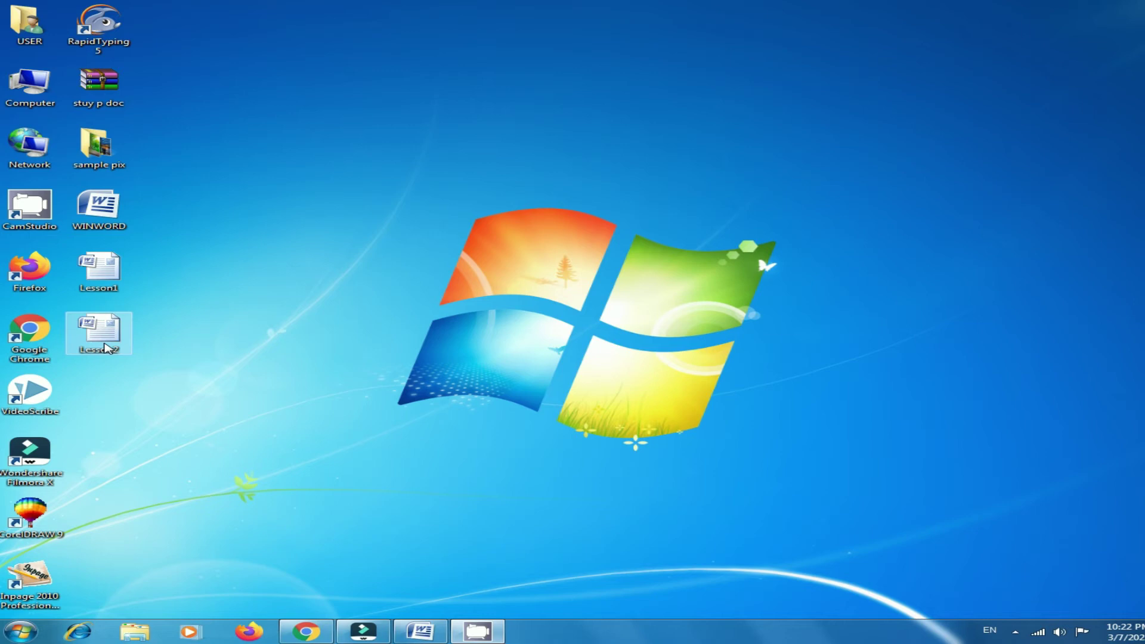
Open Lesson2 in Word from its desktop icon.
double_click(106, 348)
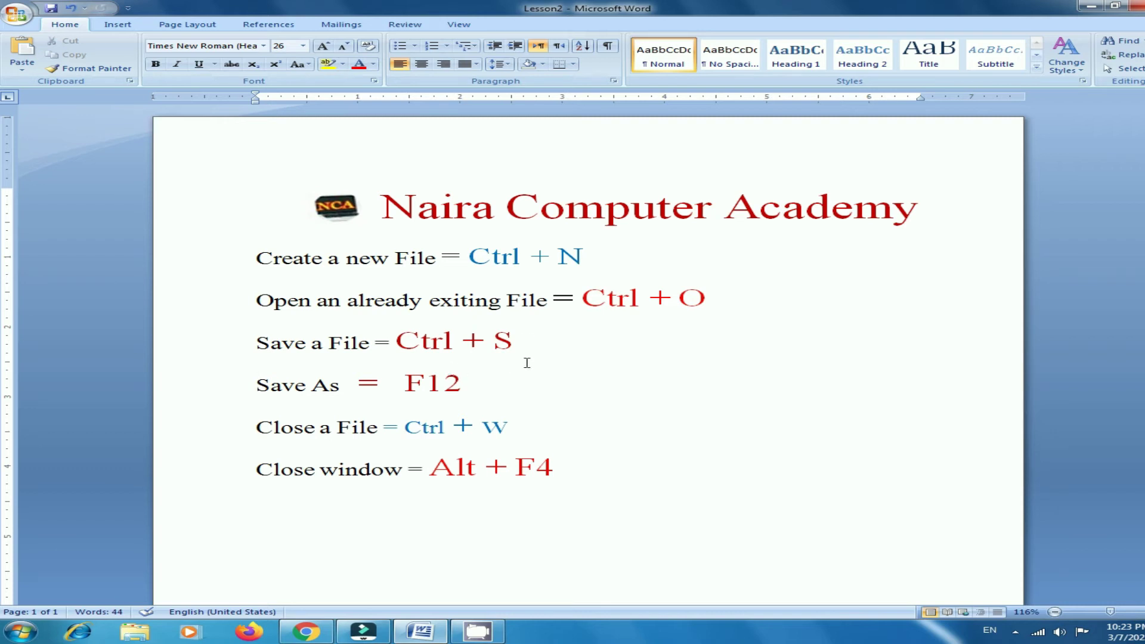
Add 'use' after Ctrl + S on the Save a File line, save Lesson2, and minimize Word.
left_click(541, 339)
type("use")
left_click(18, 15)
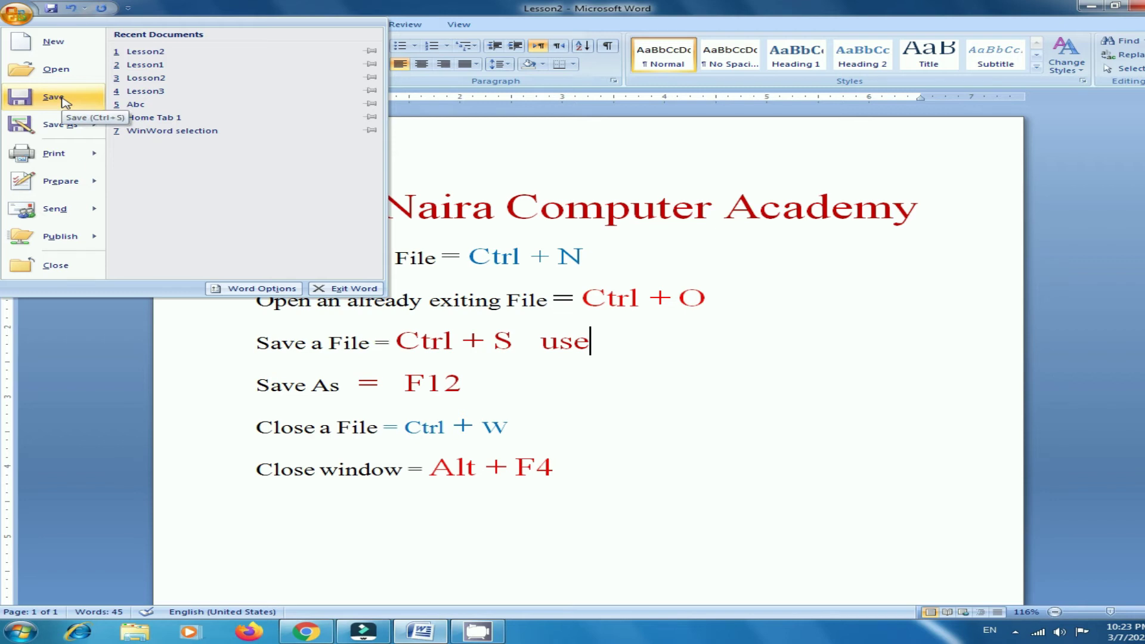
left_click(65, 100)
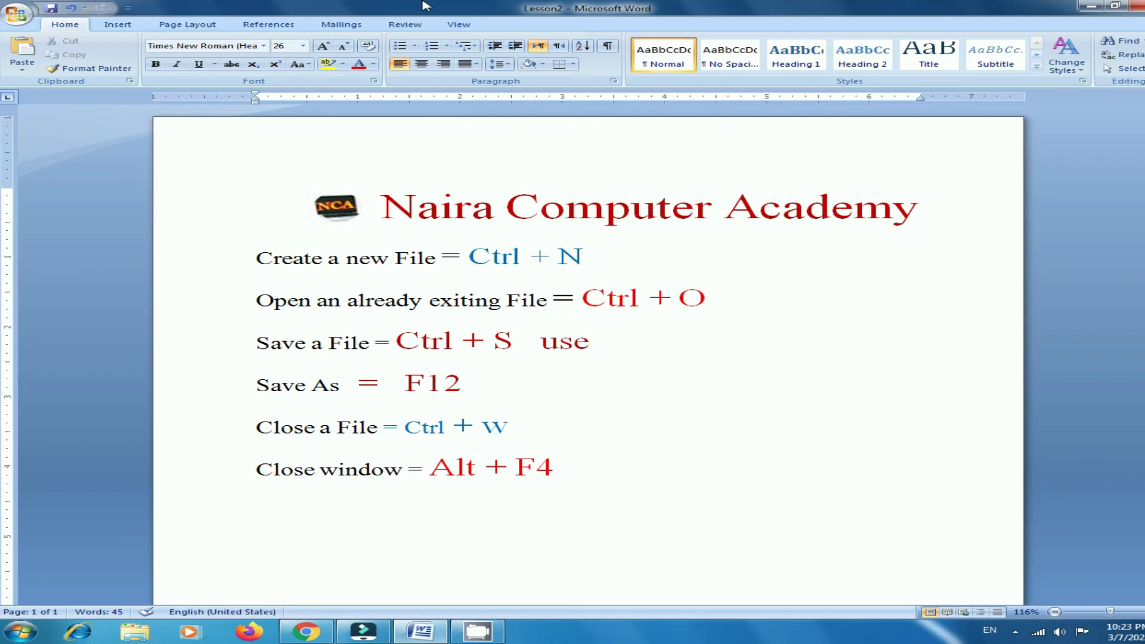
left_click(1091, 8)
Type 'This is my channel' on a new line below the Alt + F4 shortcut.
left_click(283, 507)
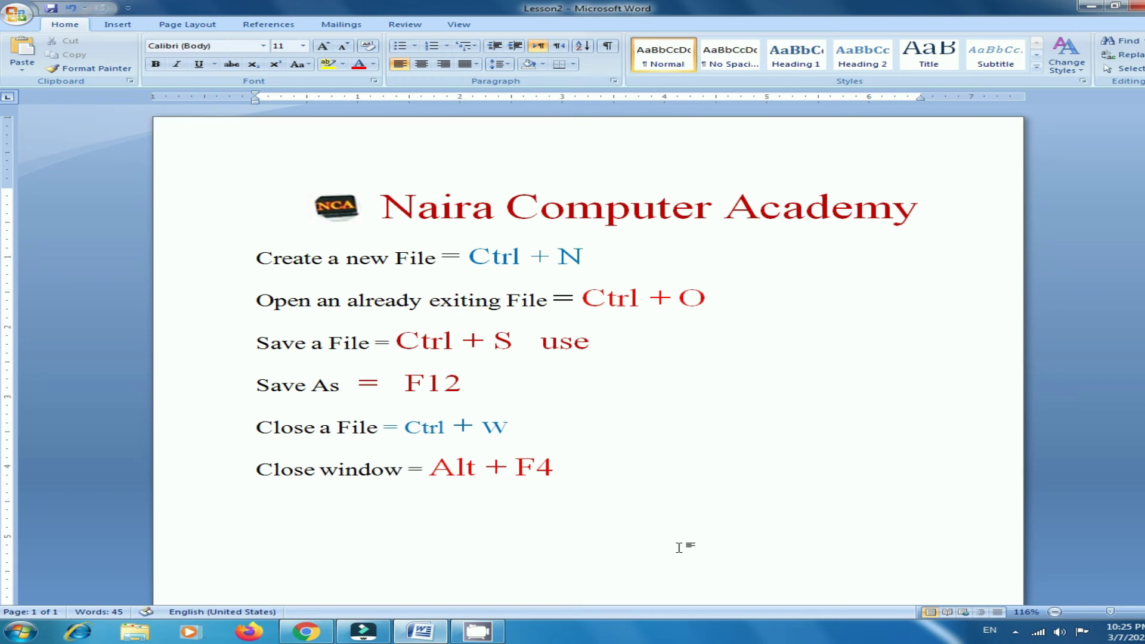
type("This is mu")
key("BackSpace")
type("y ")
type("channel")
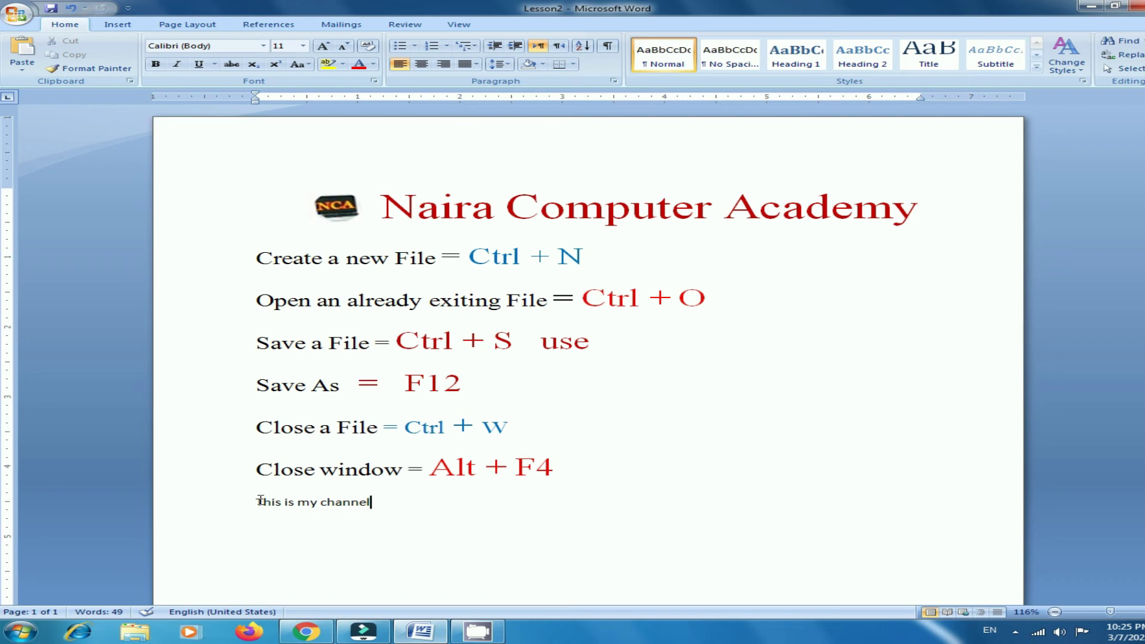
Enlarge the 'This is my channel' line to 18 pt with Grow Font.
left_click_drag(255, 501, 404, 504)
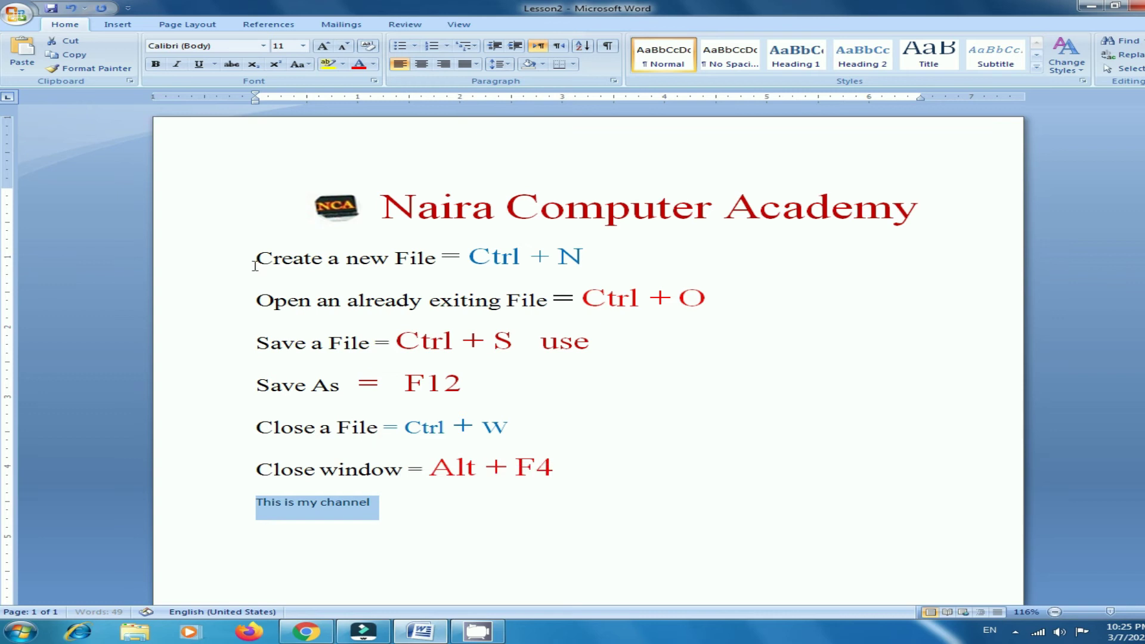
left_click(330, 46)
left_click(330, 46)
left_click(329, 46)
left_click(330, 46)
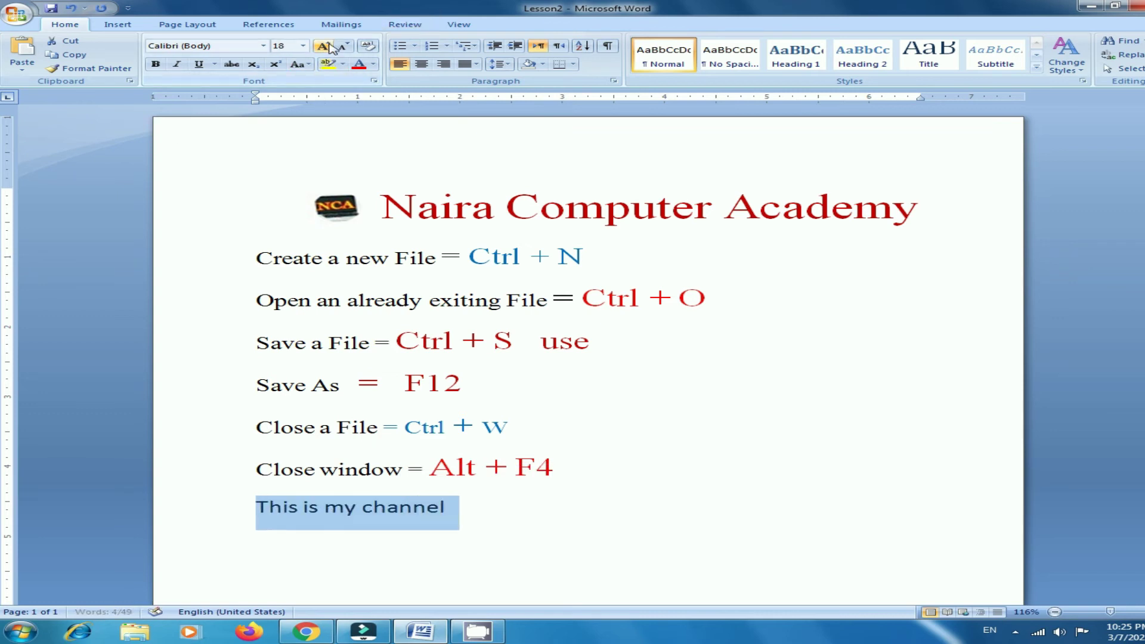
left_click(674, 464)
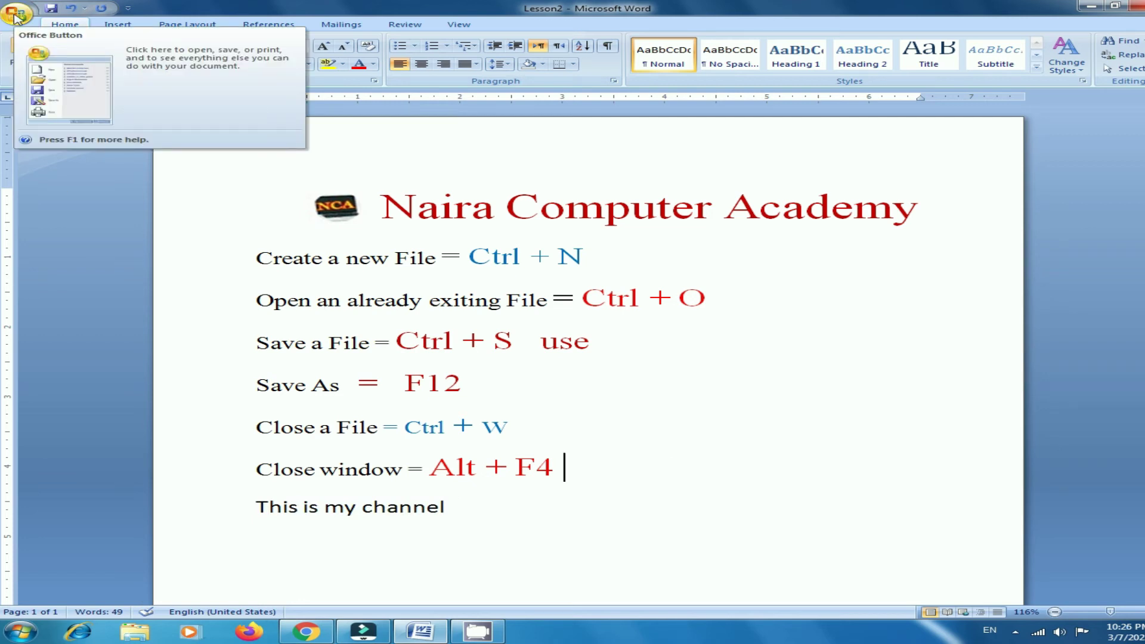
Save the shortcuts sheet as a new copy named Lesson3 instead of Lesson2.
left_click(16, 16)
mouse_move(60, 124)
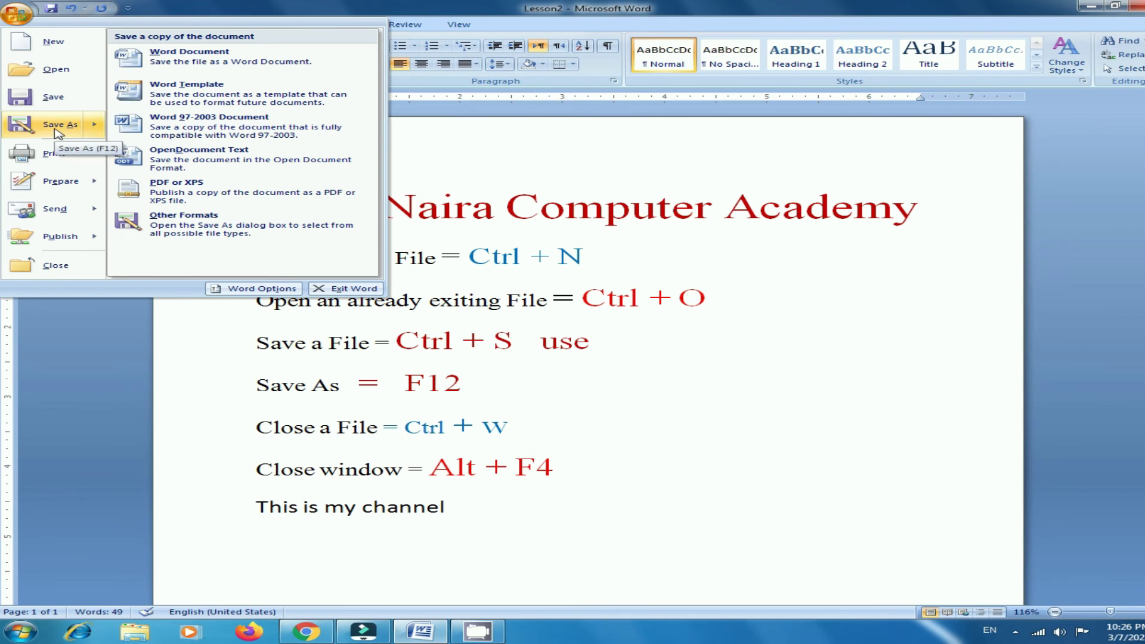
left_click(58, 126)
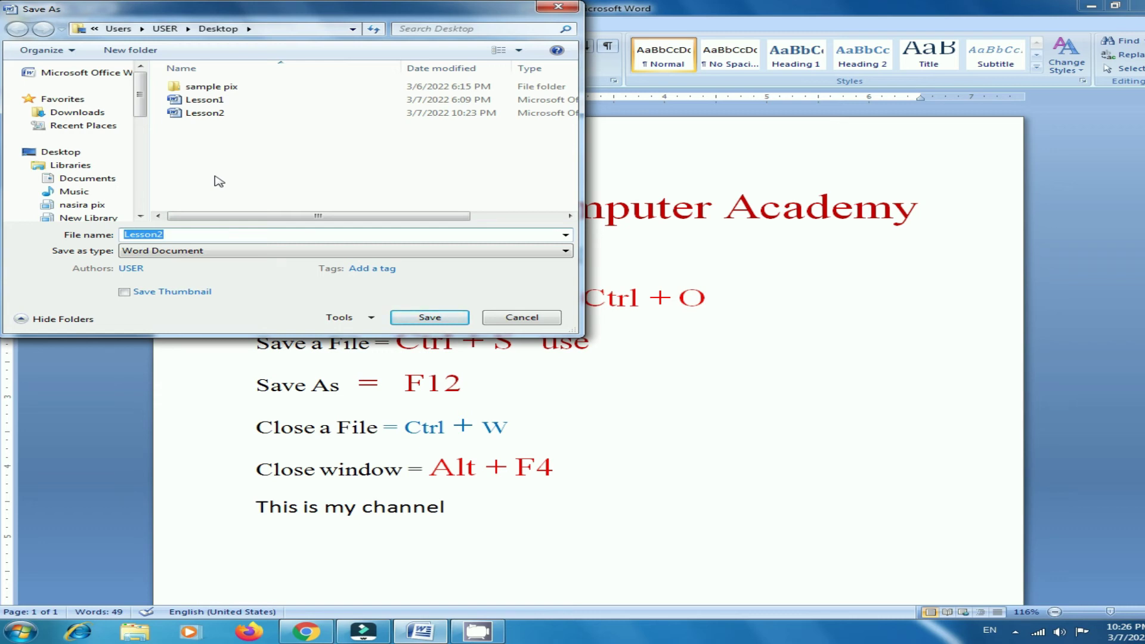
left_click(188, 235)
key("BackSpace")
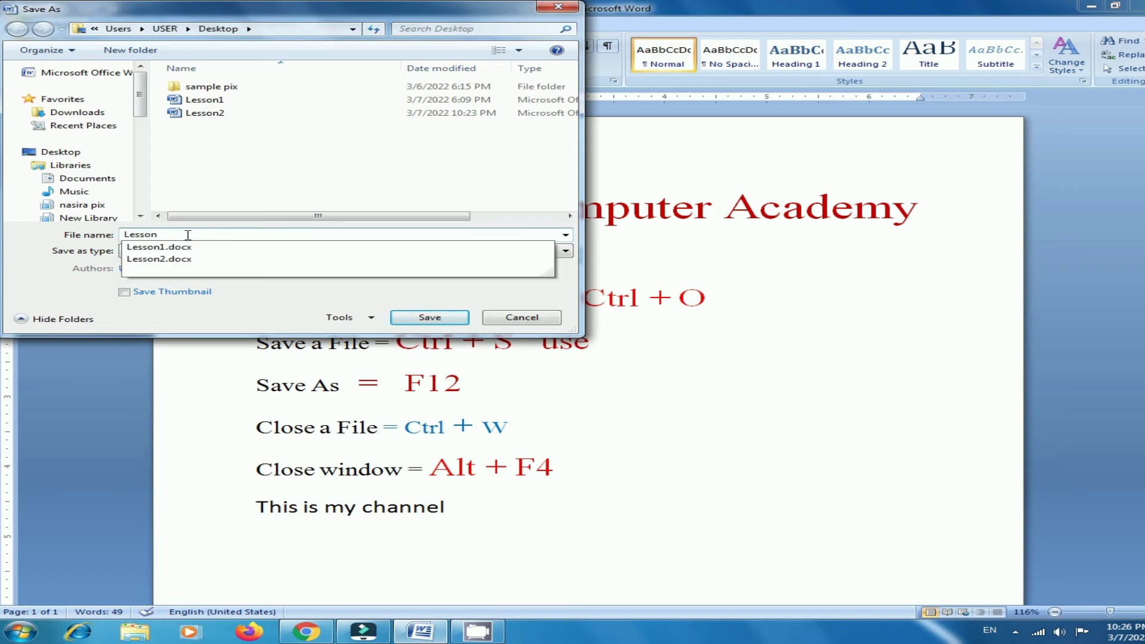
type("3")
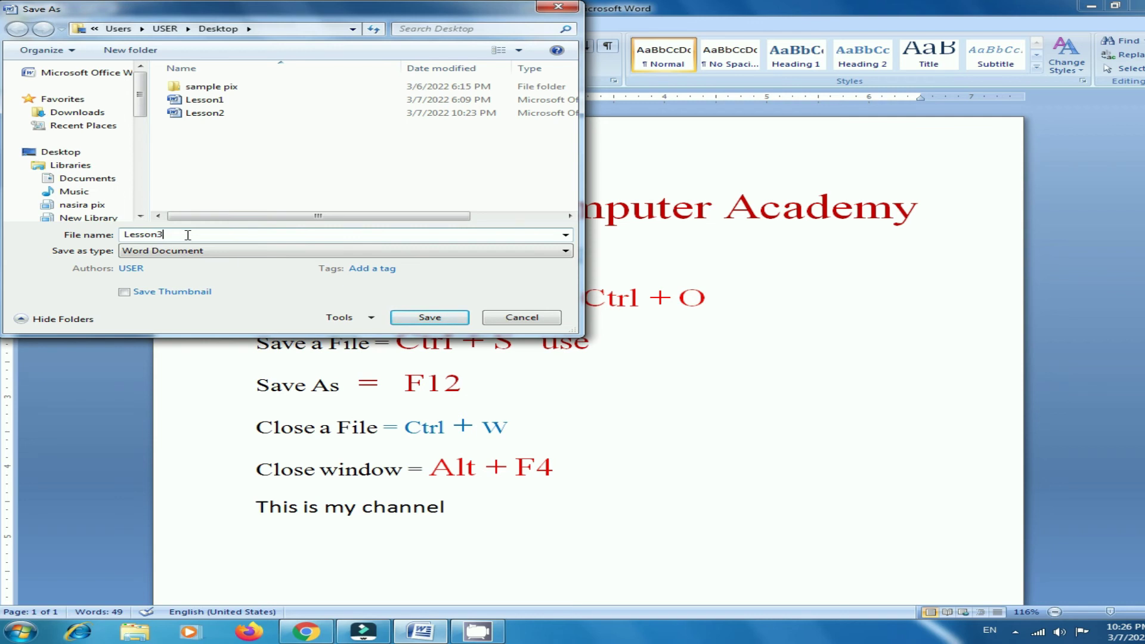
left_click(449, 320)
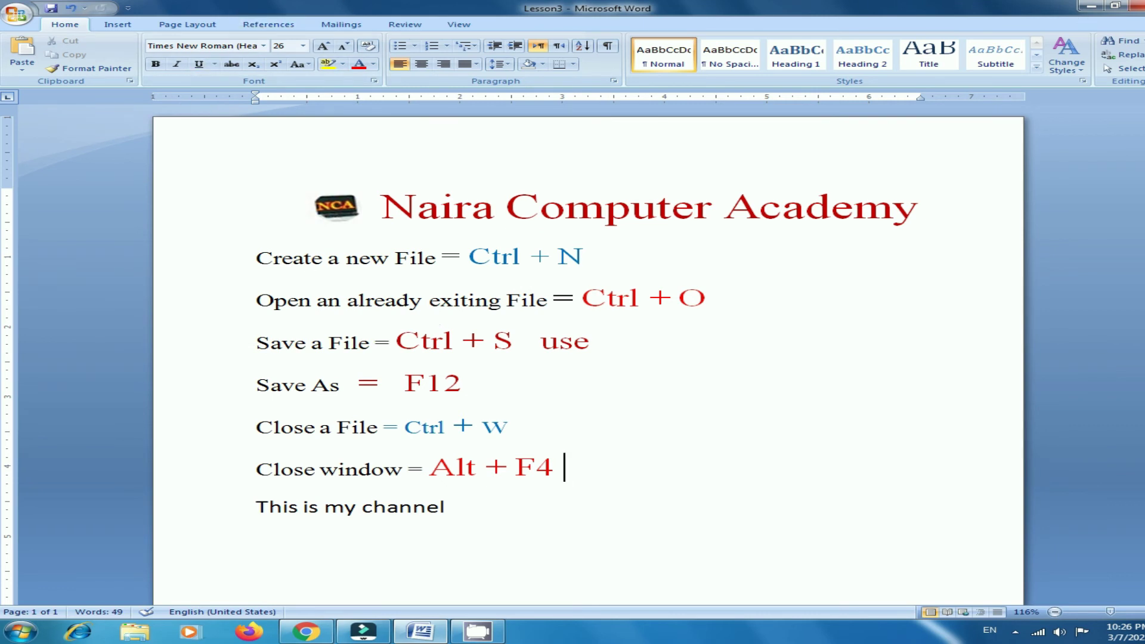
left_click(1090, 8)
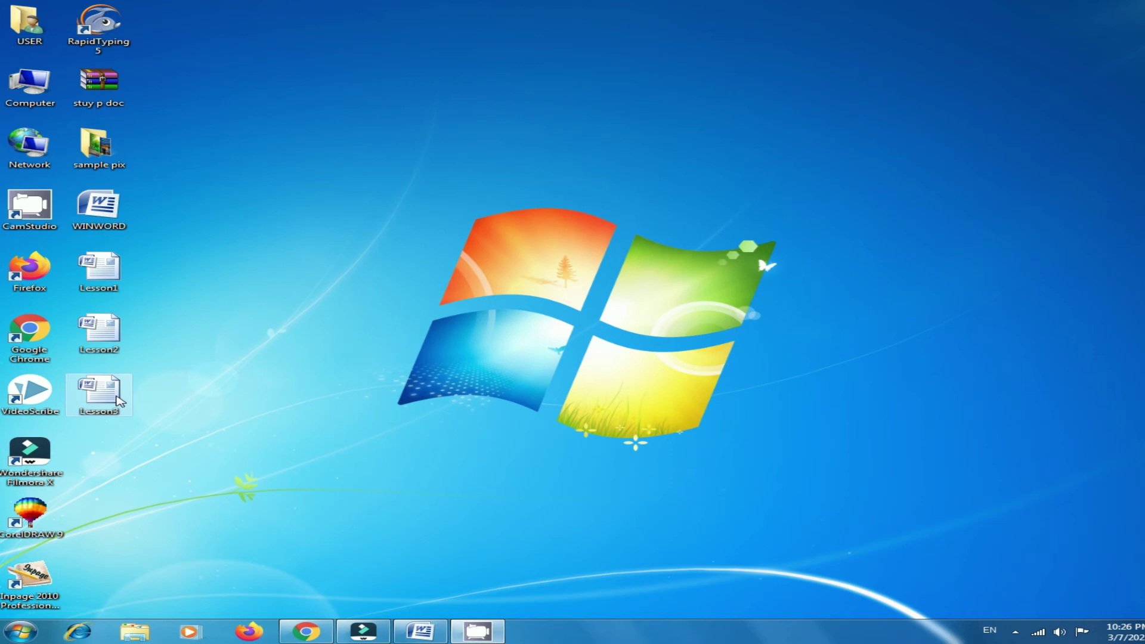
double_click(99, 394)
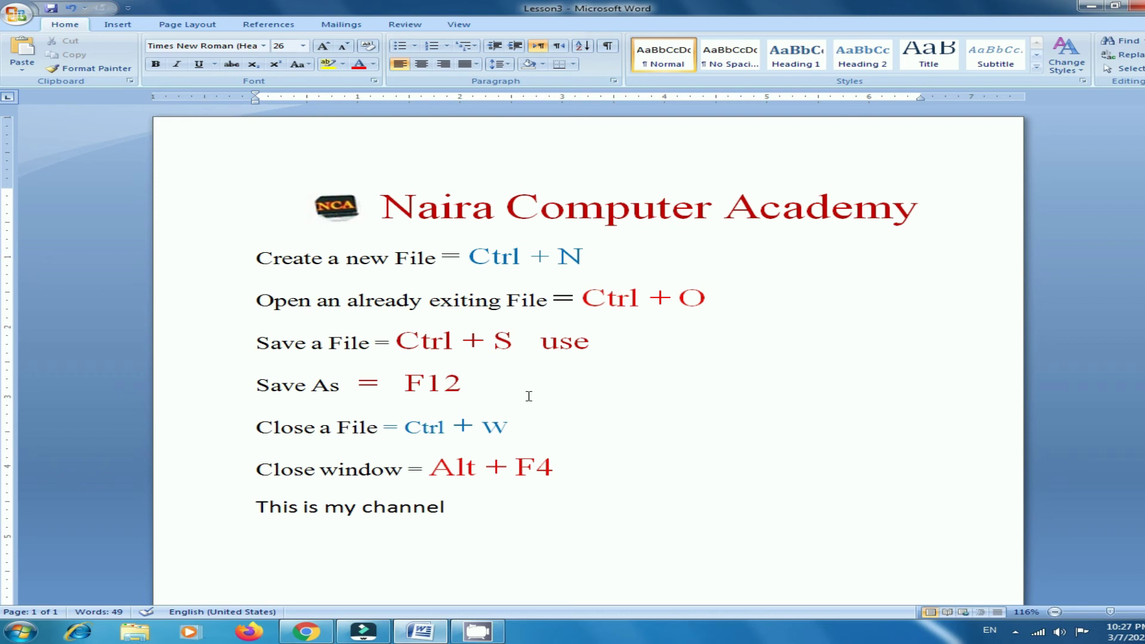
left_click_drag(397, 371, 485, 379)
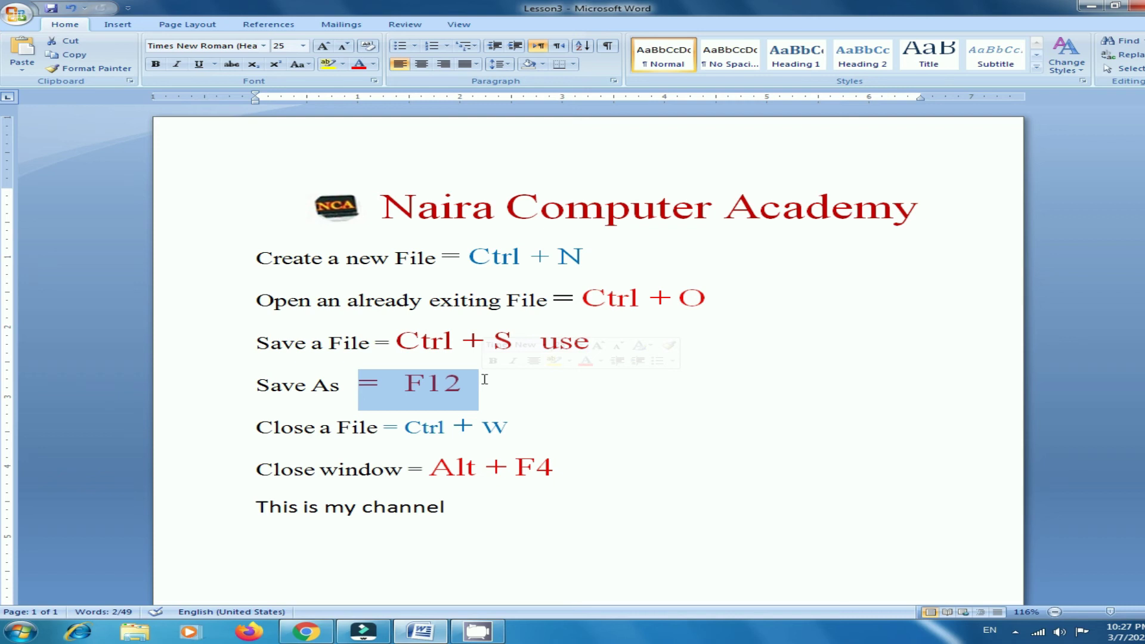
key("F12")
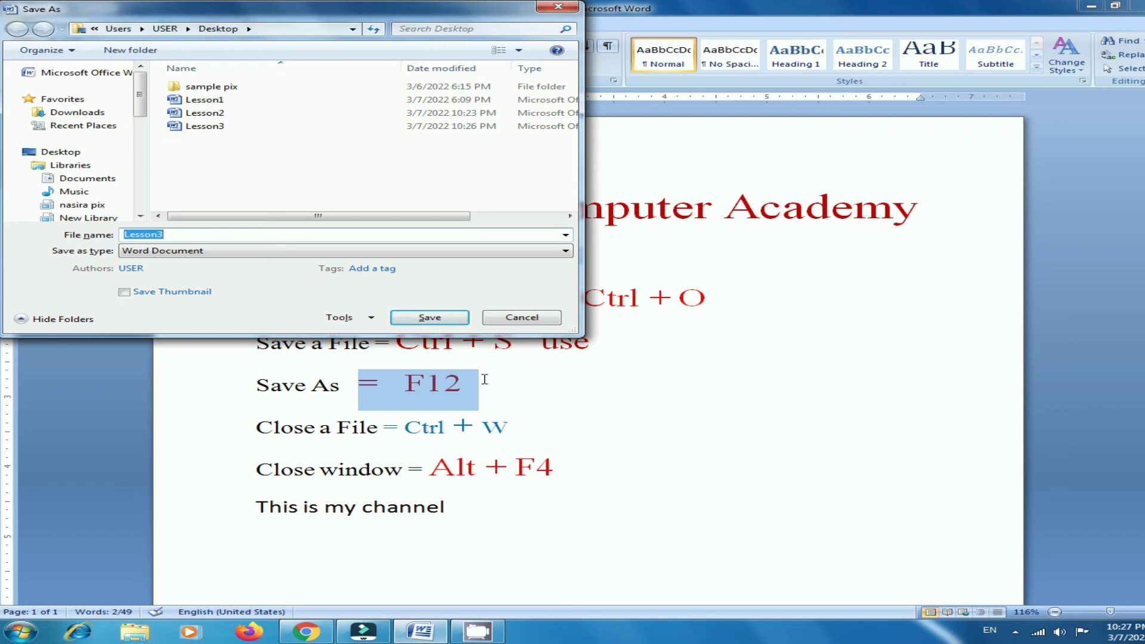
left_click(544, 7)
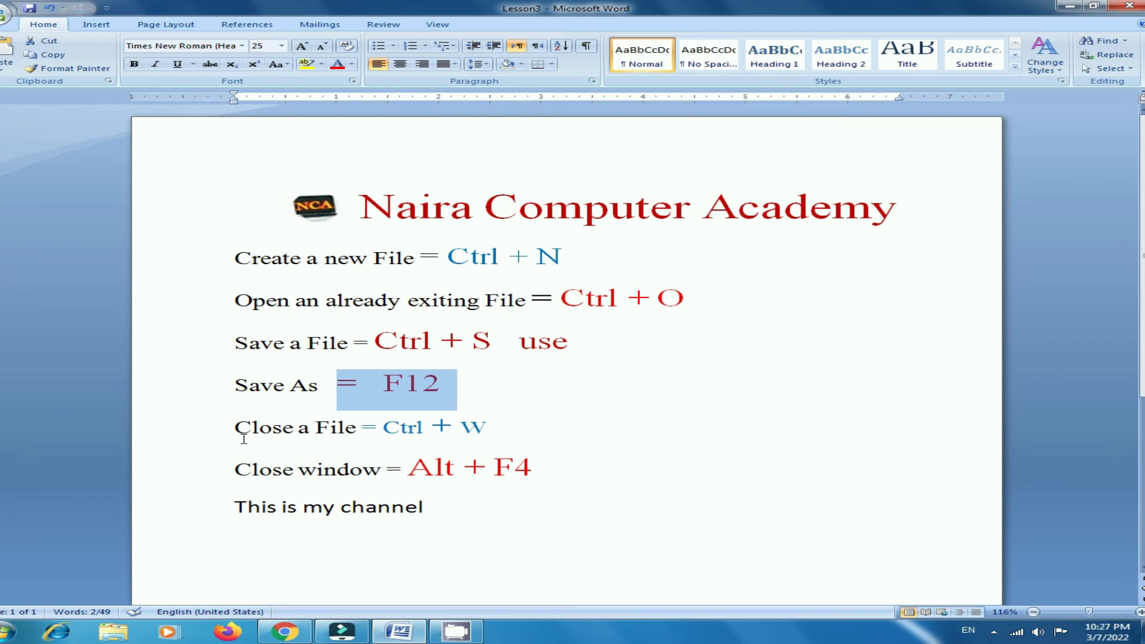
left_click(865, 412)
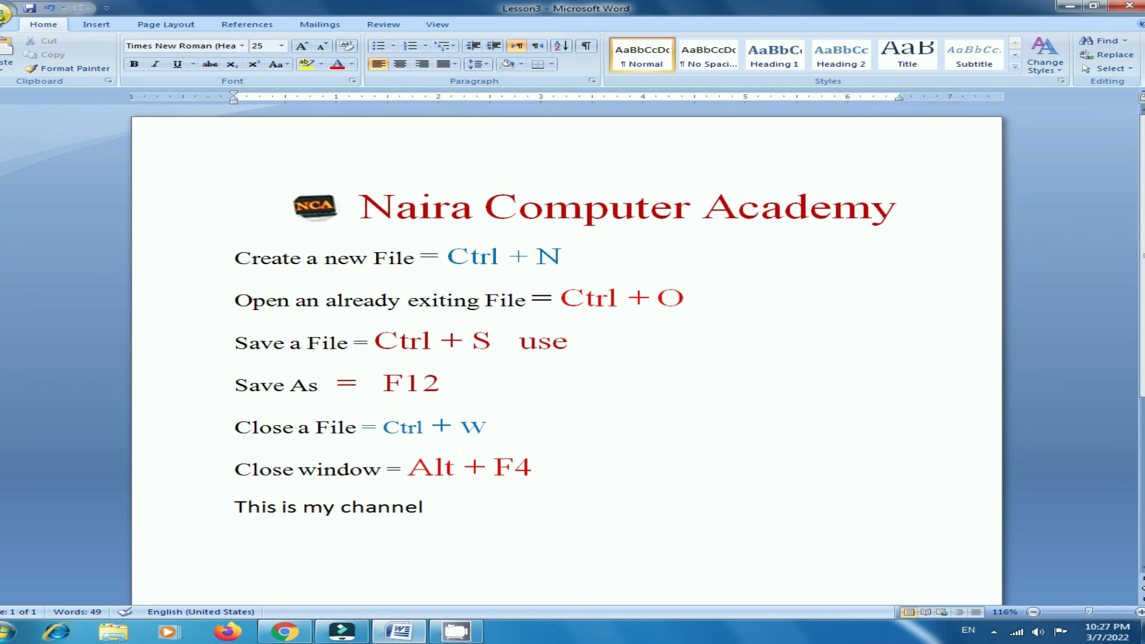
Close Lesson3 through the Office menu's Close command, keeping Word open.
left_click(5, 12)
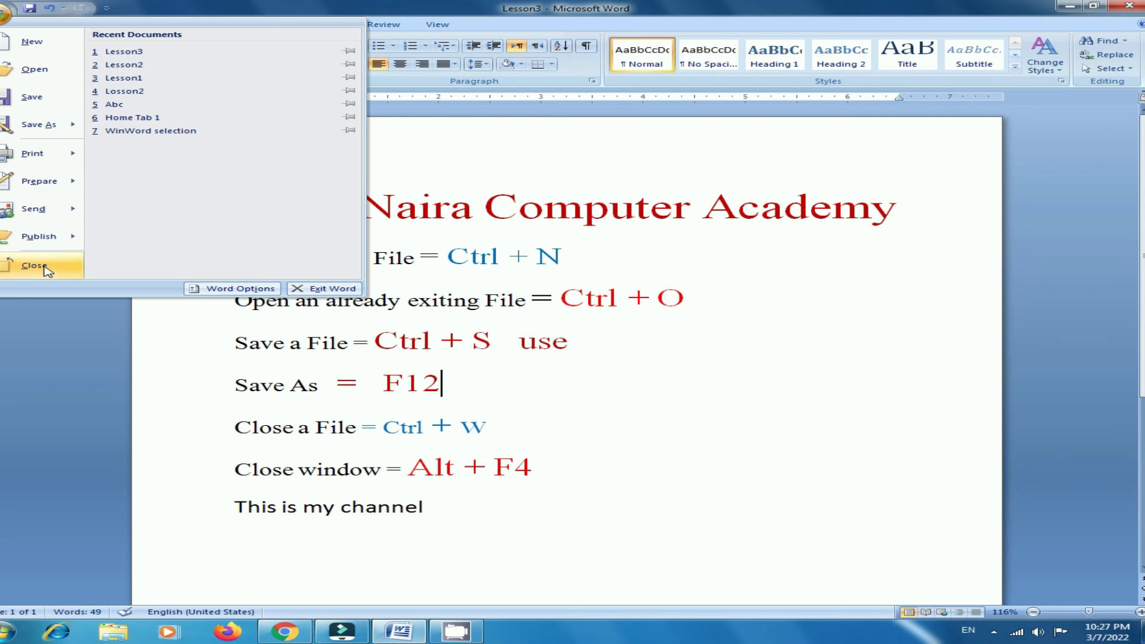
left_click(46, 270)
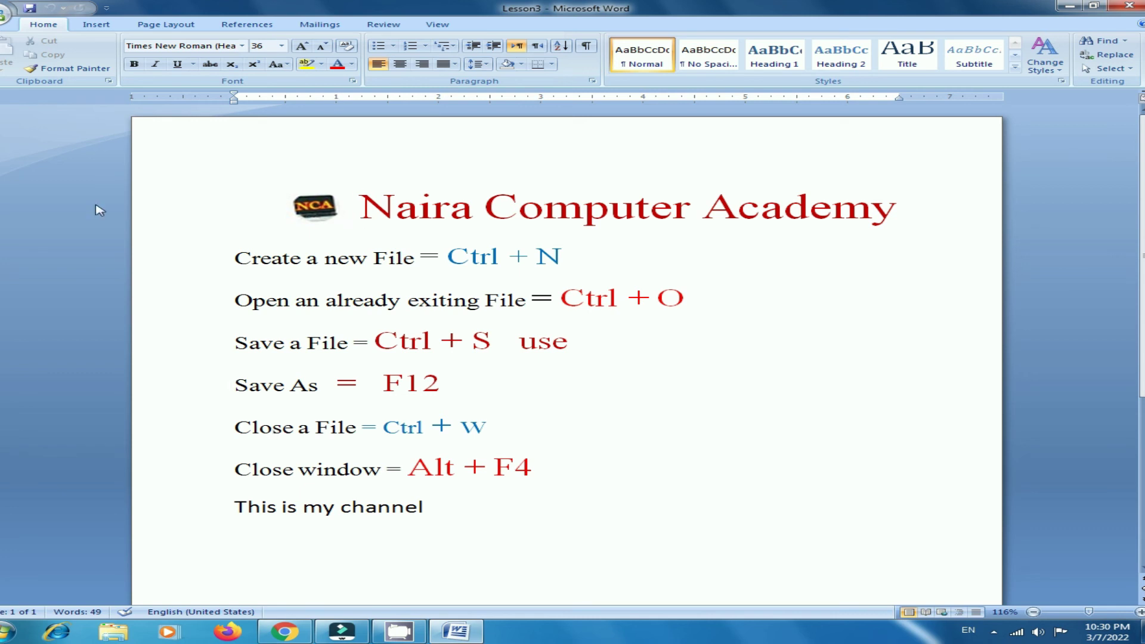
left_click(7, 13)
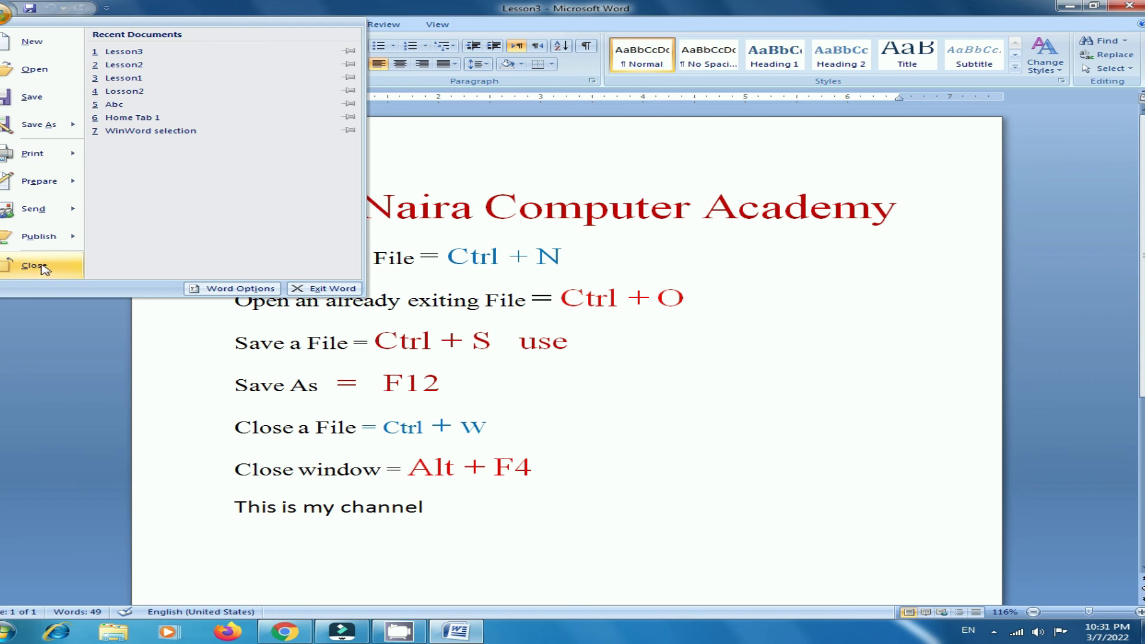
left_click(43, 269)
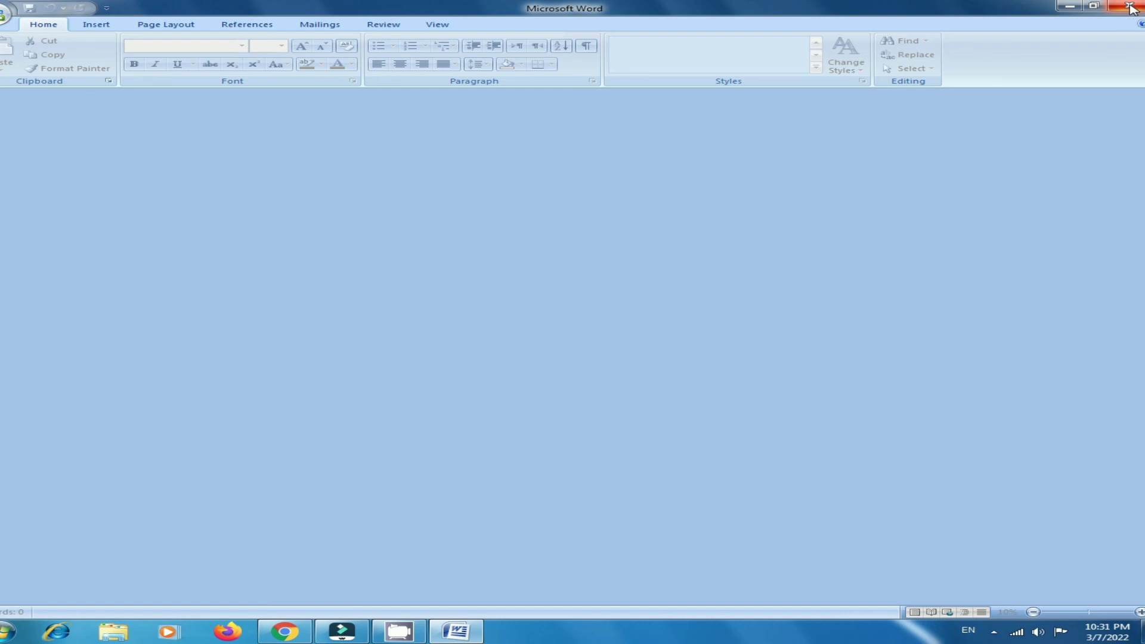
Exit Word, then reopen Lesson3 from its desktop icon.
left_click(3, 23)
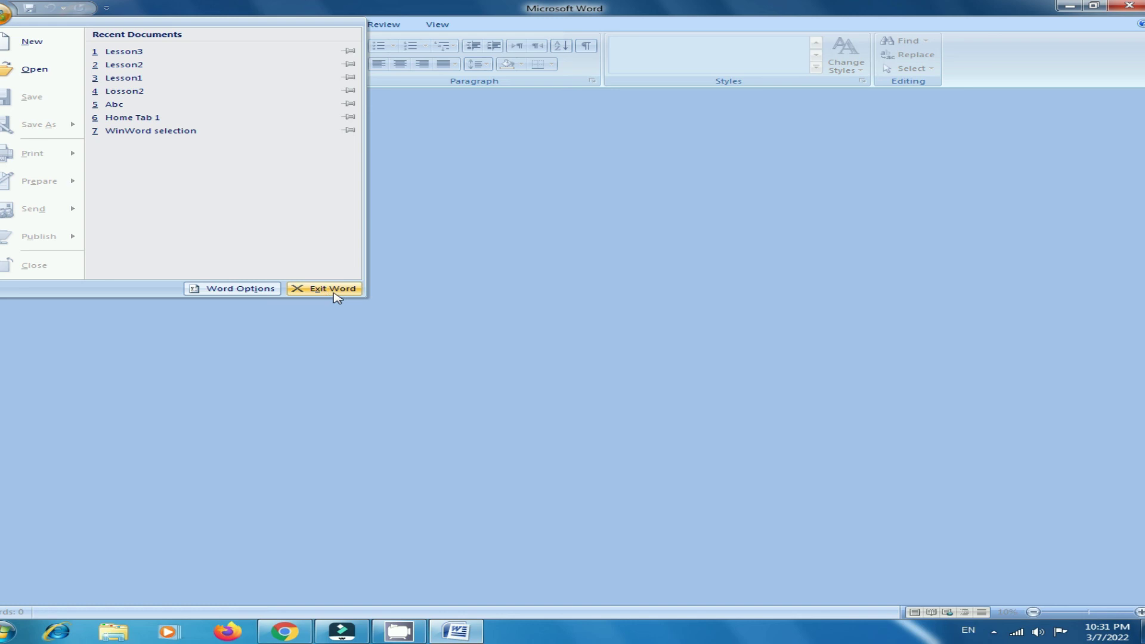
left_click(336, 295)
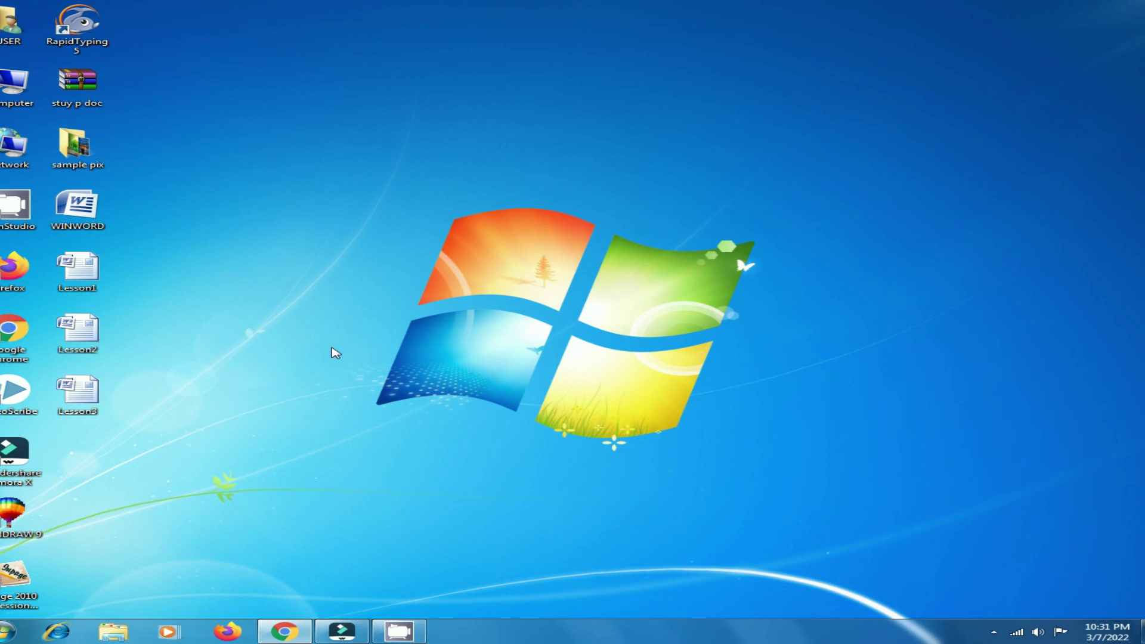
left_click(90, 391)
double_click(90, 391)
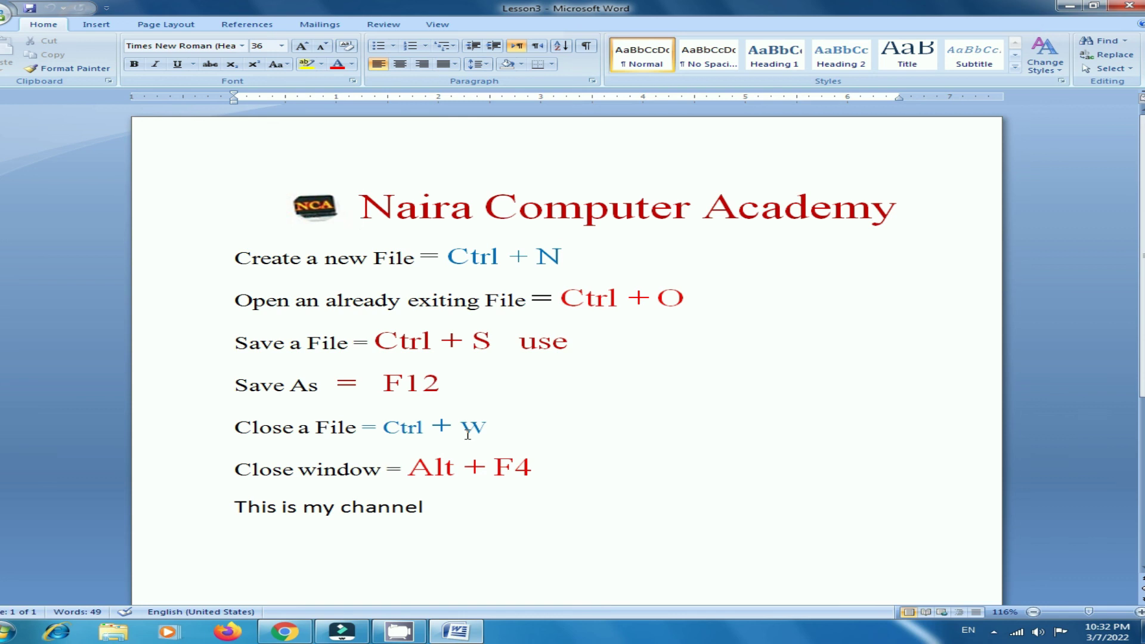
Close Lesson3 with Ctrl+W, keeping the Word window open.
key("ctrl+w")
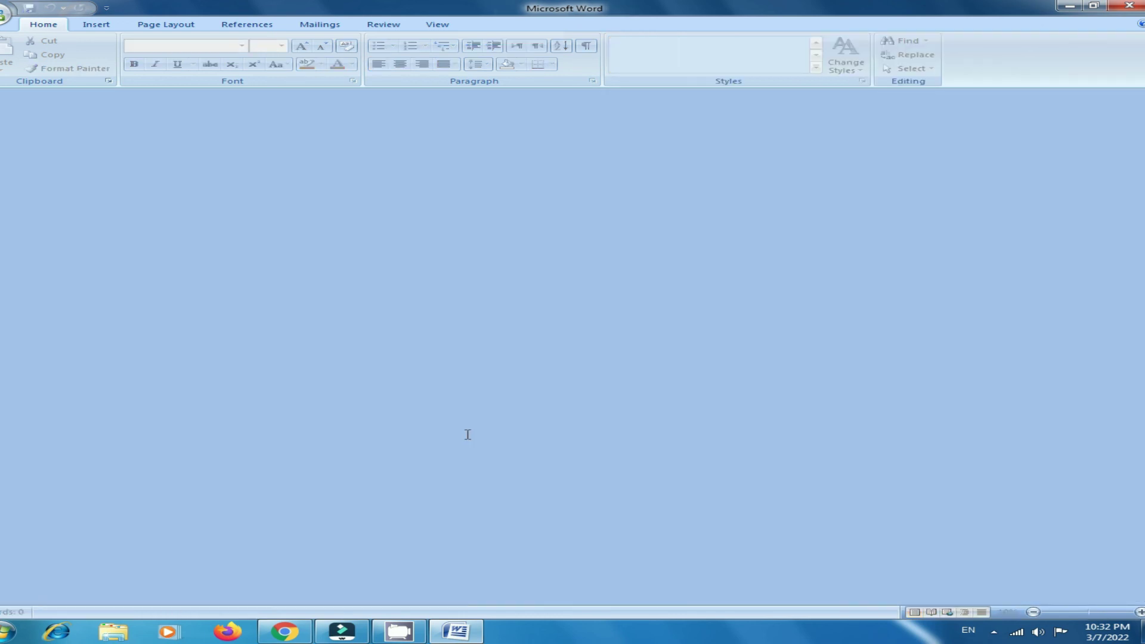